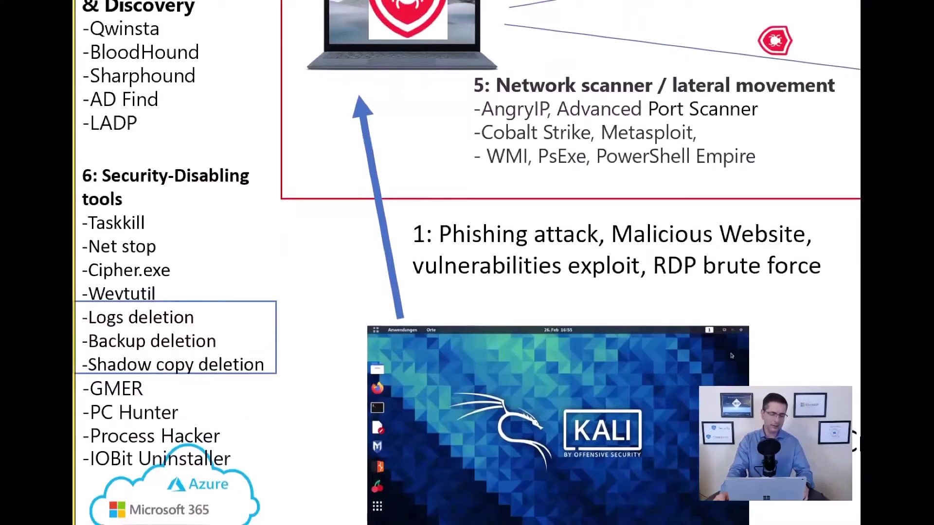
Draw red pen strokes beside Logs deletion, Backup deletion and Shadow copy deletion
{"action": "left_click_drag", "start_coordinate": [210, 313], "coordinate": [244, 302]}
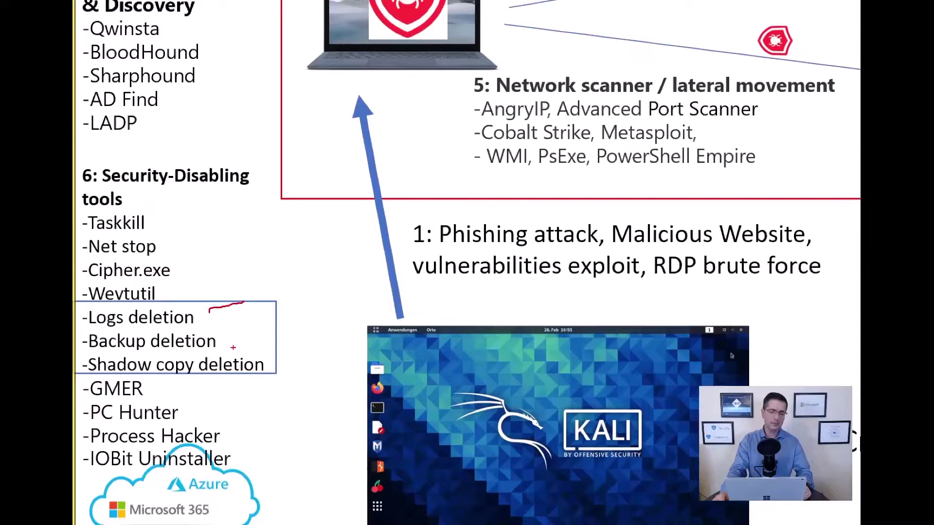
{"action": "left_click_drag", "start_coordinate": [231, 333], "coordinate": [258, 320]}
{"action": "left_click_drag", "start_coordinate": [271, 358], "coordinate": [303, 346]}
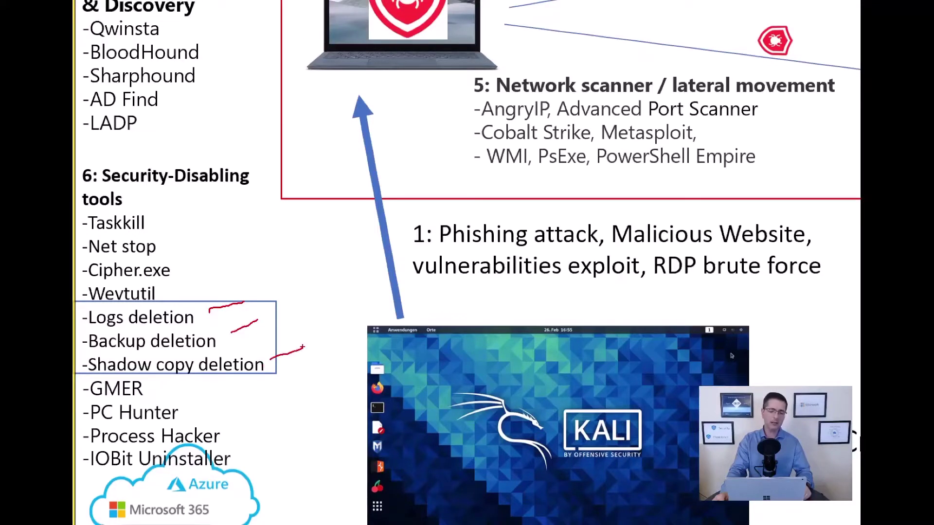
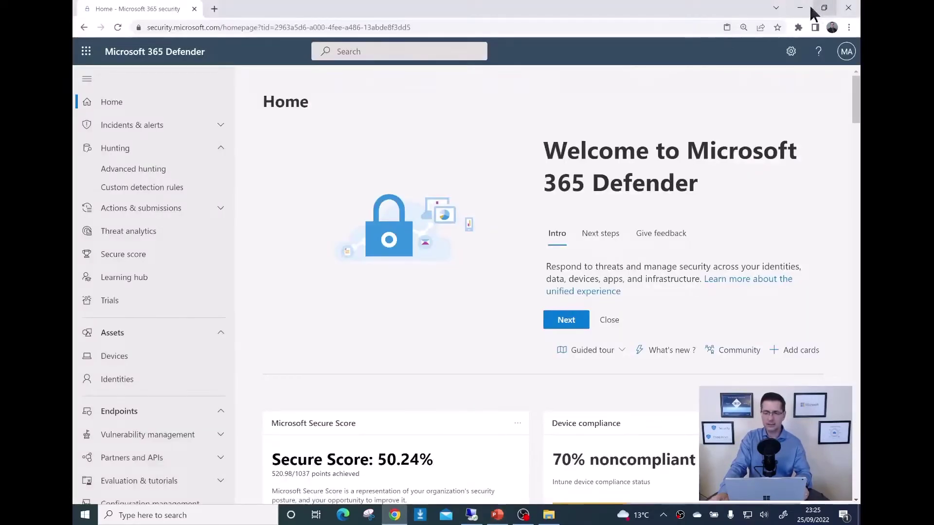
Run hostname in PowerShell and highlight the returned name Server2016-03
{"action": "left_click", "coordinate": [472, 515]}
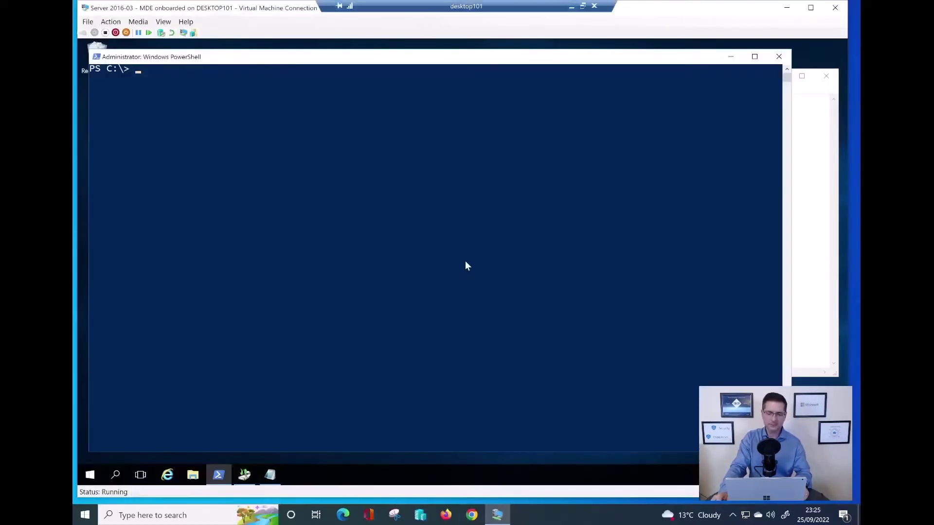
{"action": "type", "text": "h"}
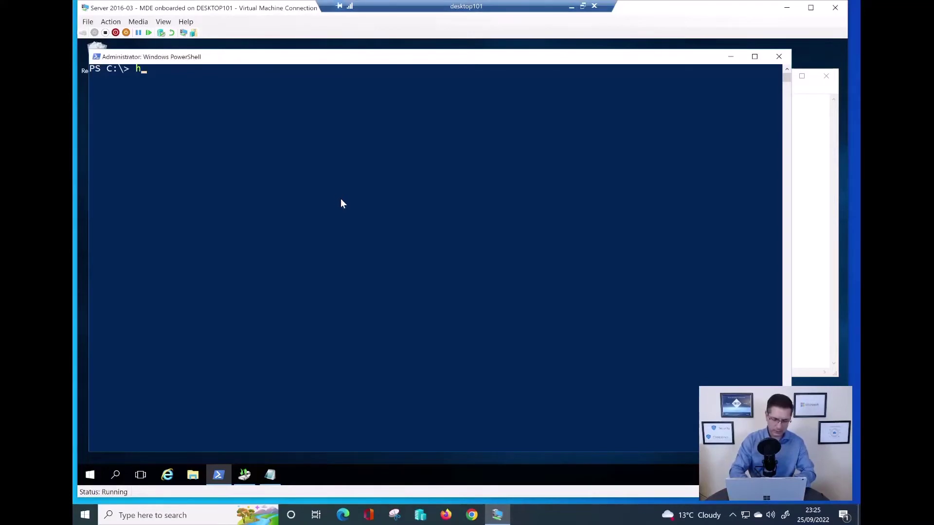
{"action": "type", "text": "ostname"}
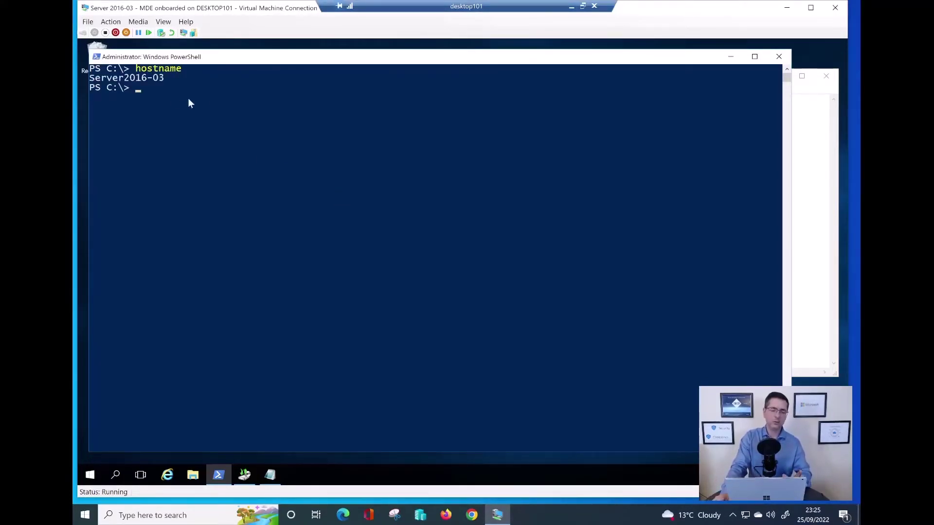
{"action": "left_click_drag", "start_coordinate": [169, 80], "coordinate": [90, 82]}
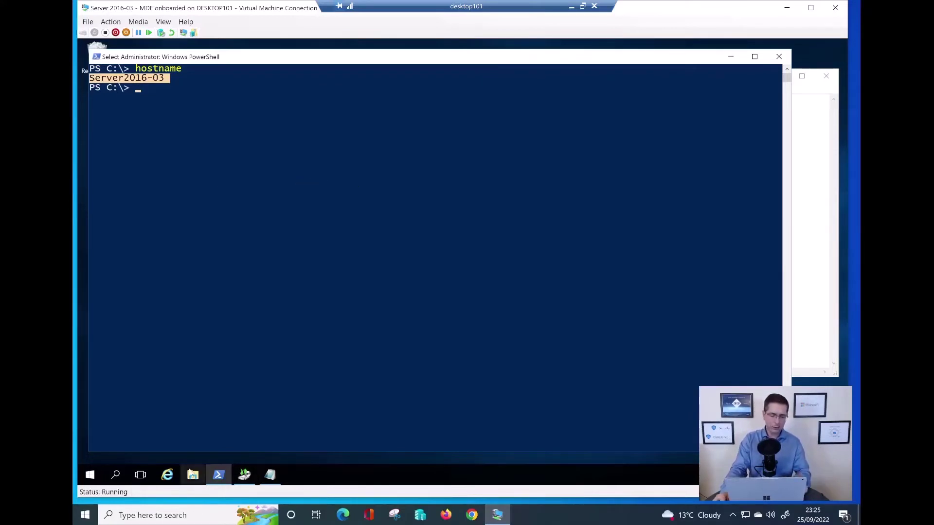
Open the Properties dialog of Local Disk (C:) from File Explorer
{"action": "left_click", "coordinate": [194, 474]}
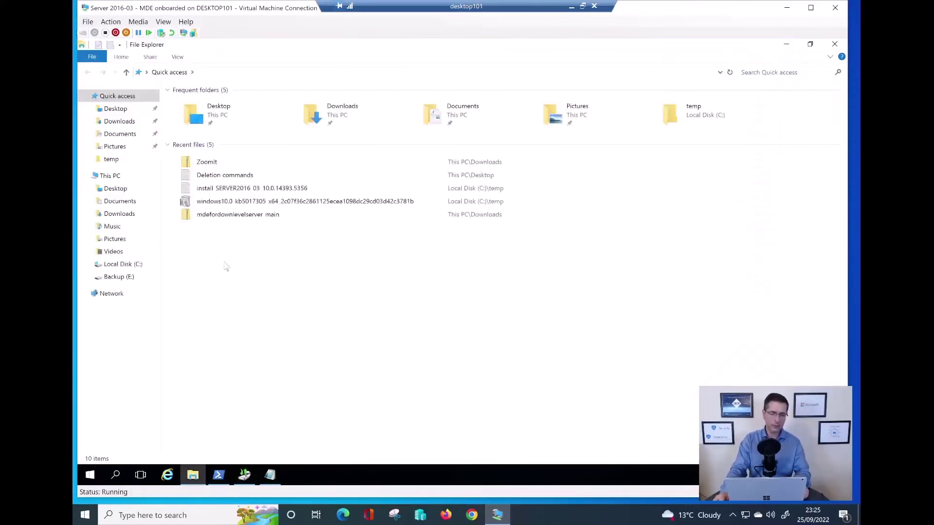
{"action": "left_click", "coordinate": [137, 266]}
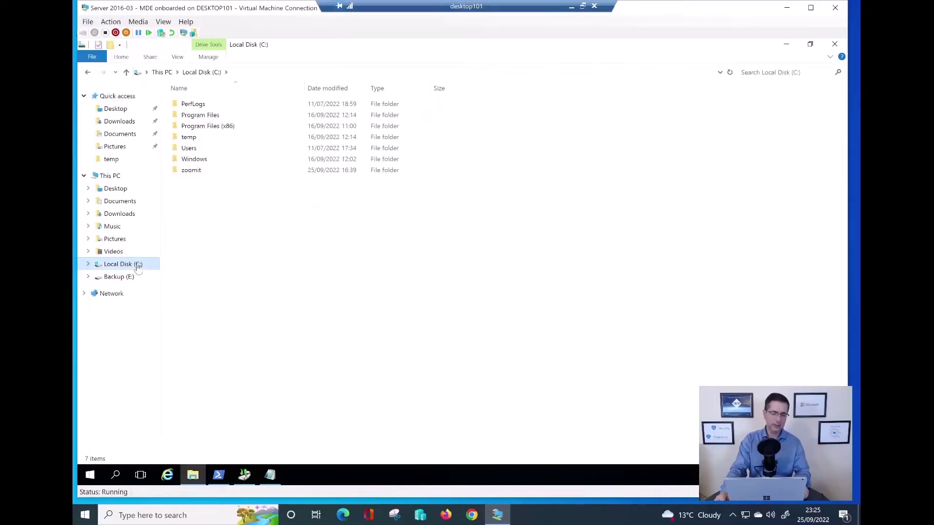
{"action": "right_click", "coordinate": [138, 268]}
{"action": "left_click", "coordinate": [123, 438]}
{"action": "left_click_drag", "start_coordinate": [209, 195], "coordinate": [275, 114]}
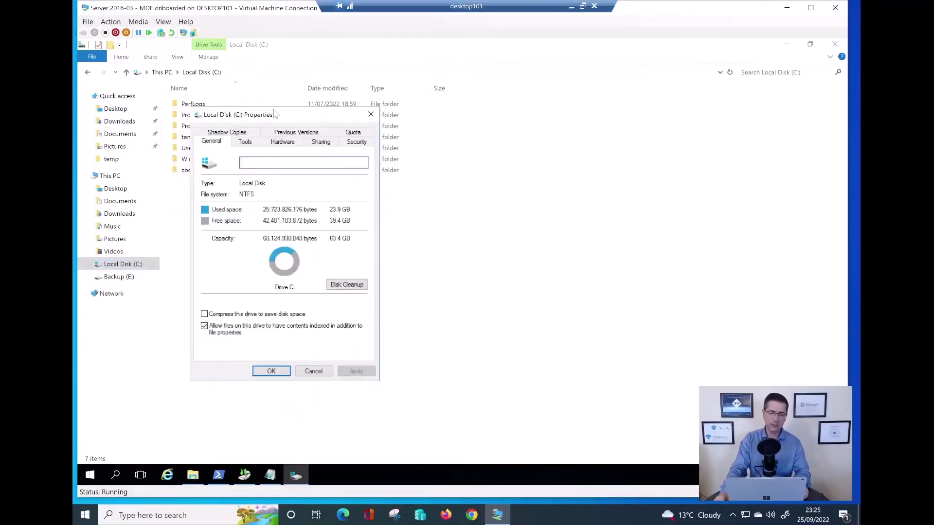
Inspect the two 25/09/2022 23:16 shadow copies of C:, then close the dialog
{"action": "left_click", "coordinate": [247, 134]}
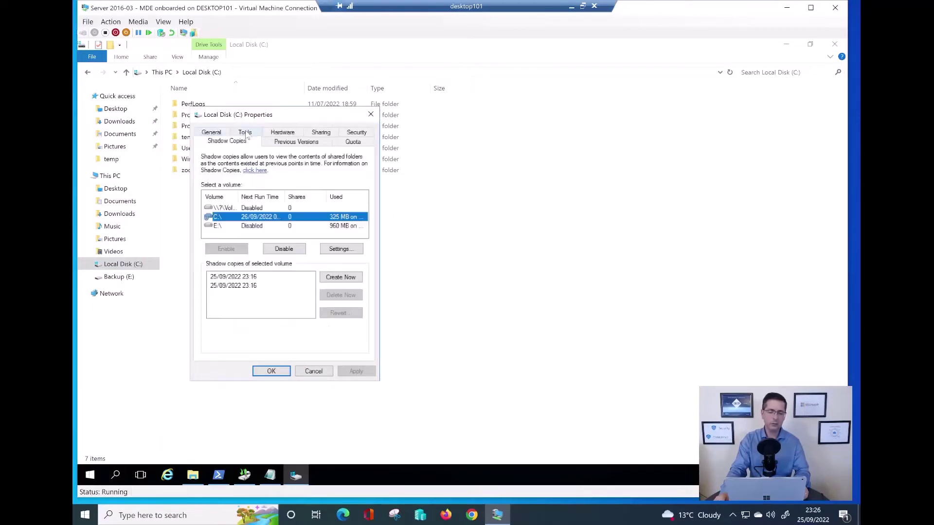
{"action": "left_click", "coordinate": [265, 279]}
{"action": "left_click", "coordinate": [263, 286]}
{"action": "left_click", "coordinate": [261, 279]}
{"action": "left_click", "coordinate": [262, 286]}
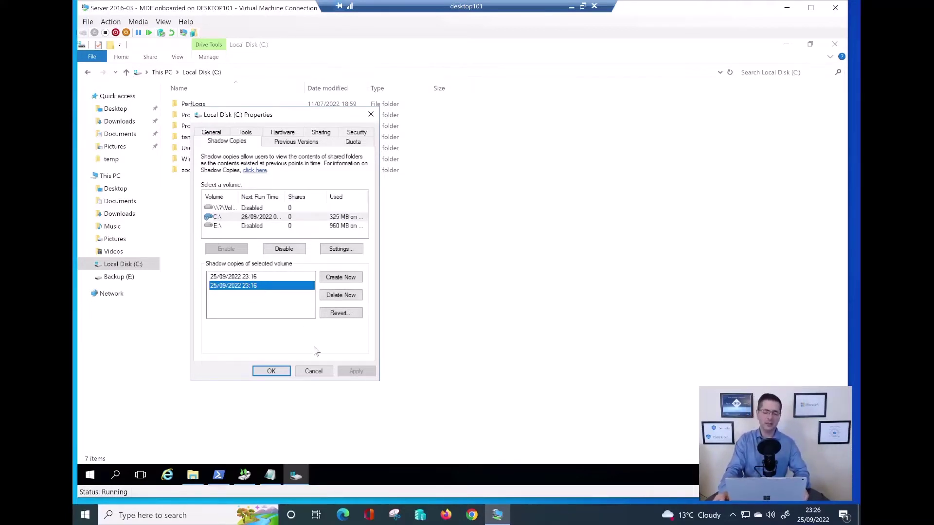
{"action": "left_click", "coordinate": [311, 374]}
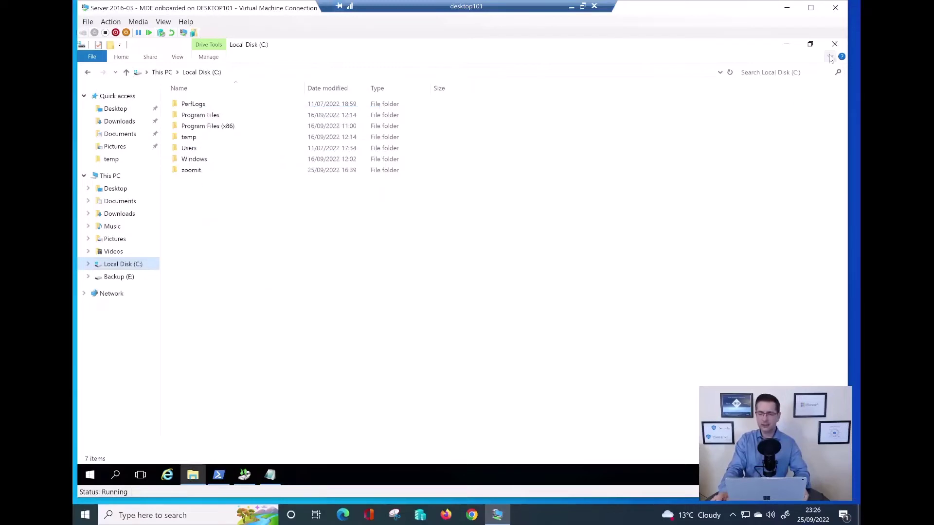
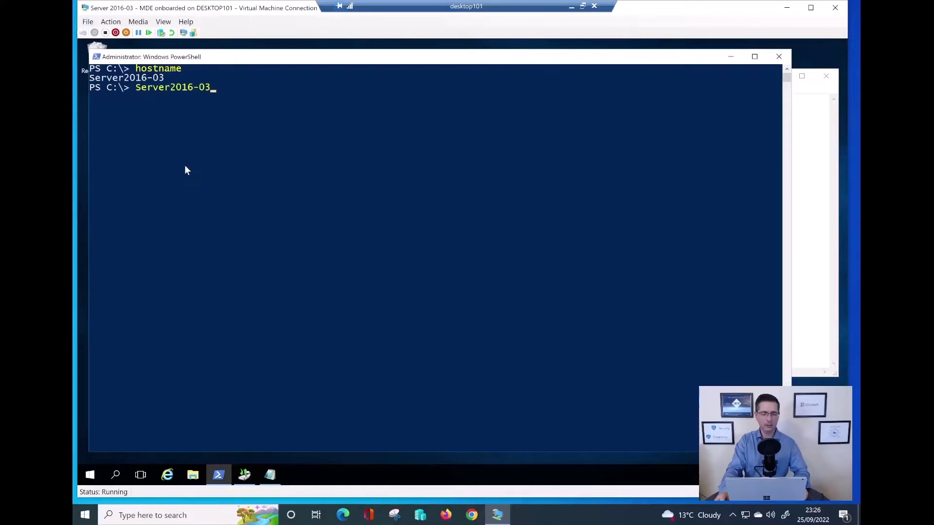
Erase the pasted server name from the PowerShell prompt and start a fresh empty prompt line
{"action": "key", "text": "BackSpace"}
{"action": "key", "text": "BackSpace"}
{"action": "key", "text": "BackSpace"}
{"action": "key", "text": "BackSpace"}
{"action": "key", "text": "BackSpace"}
{"action": "key", "text": "BackSpace"}
{"action": "key", "text": "BackSpace"}
{"action": "key", "text": "BackSpace"}
{"action": "key", "text": "BackSpace"}
{"action": "key", "text": "BackSpace"}
{"action": "key", "text": "BackSpace"}
{"action": "key", "text": "BackSpace"}
{"action": "key", "text": "BackSpace"}
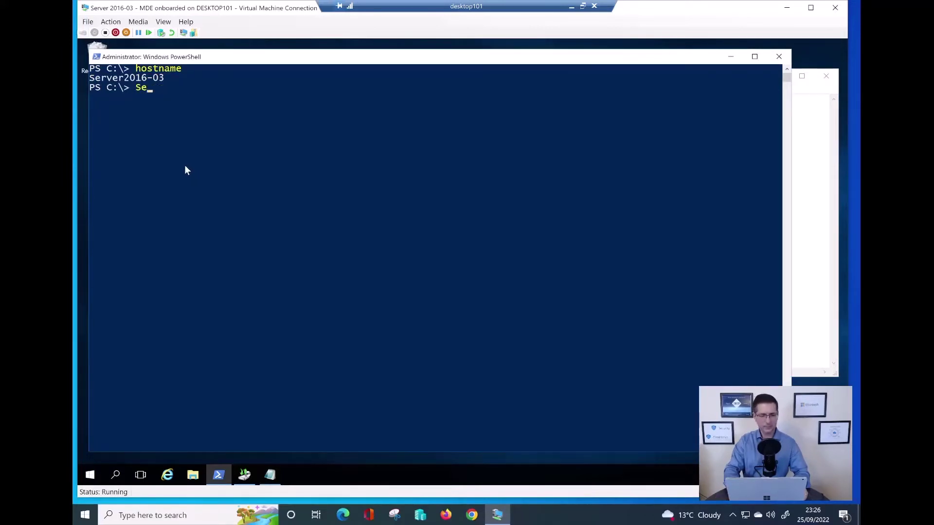
{"action": "key", "text": "Return"}
{"action": "key", "text": "Return"}
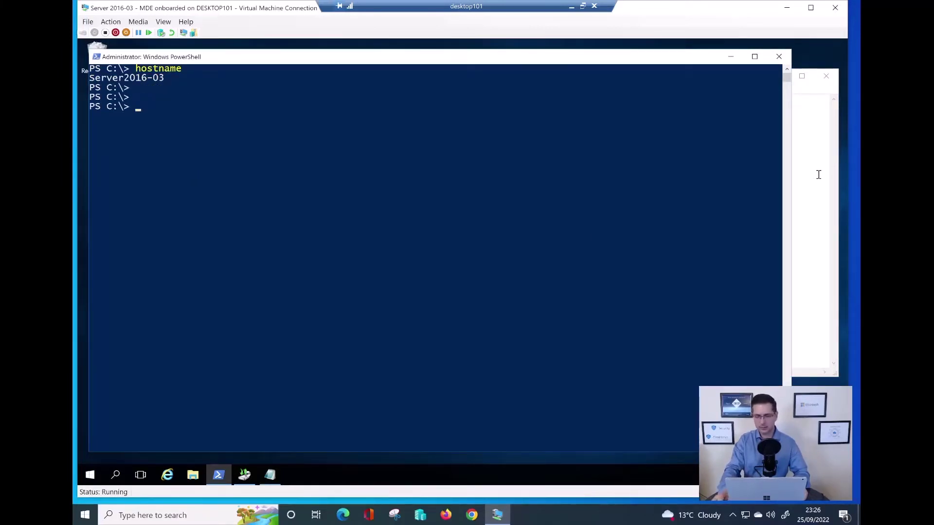
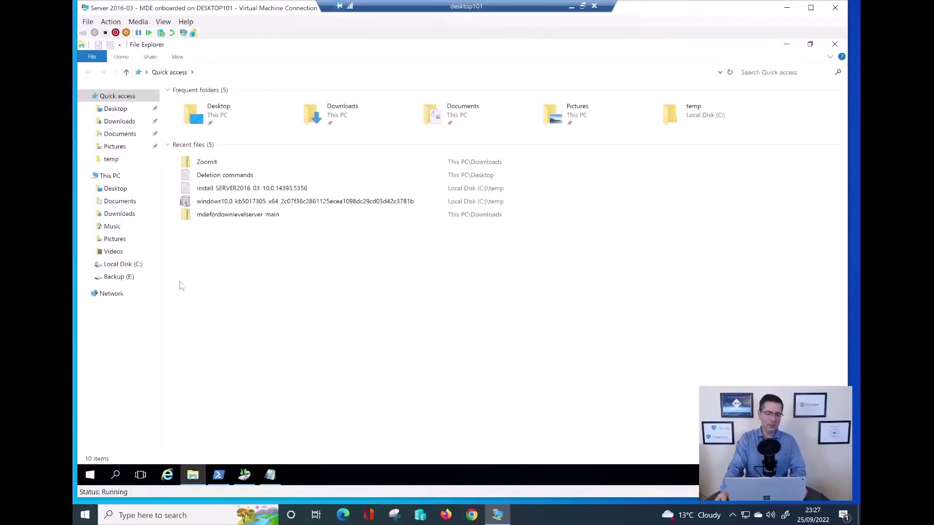
{"action": "right_click", "coordinate": [145, 271]}
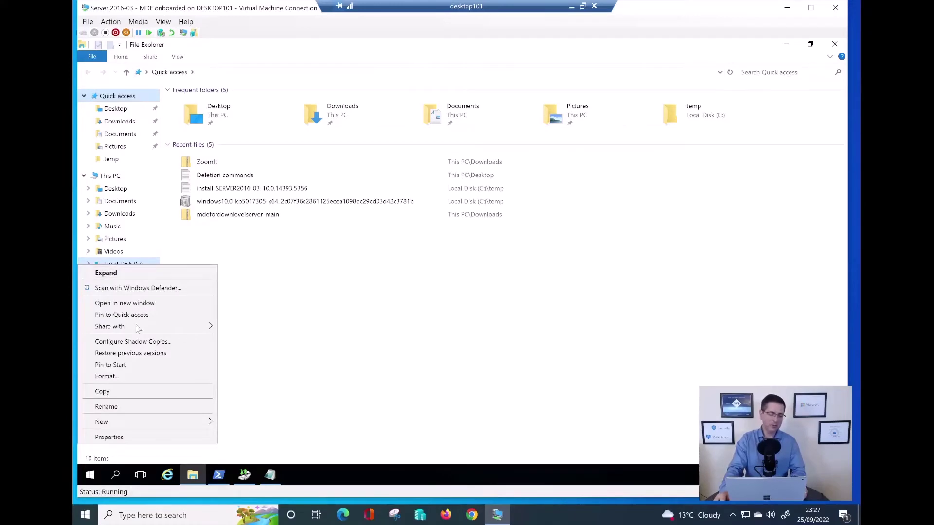
{"action": "left_click", "coordinate": [126, 438]}
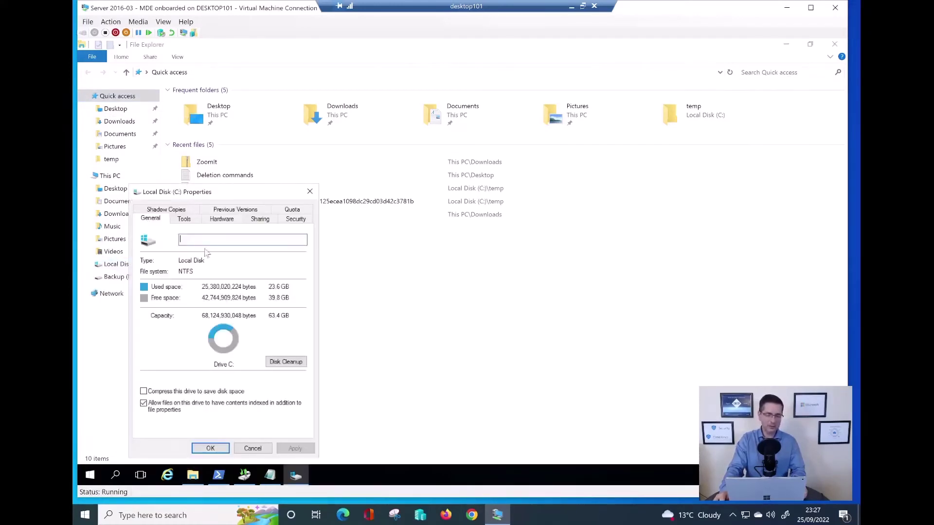
{"action": "left_click", "coordinate": [181, 211]}
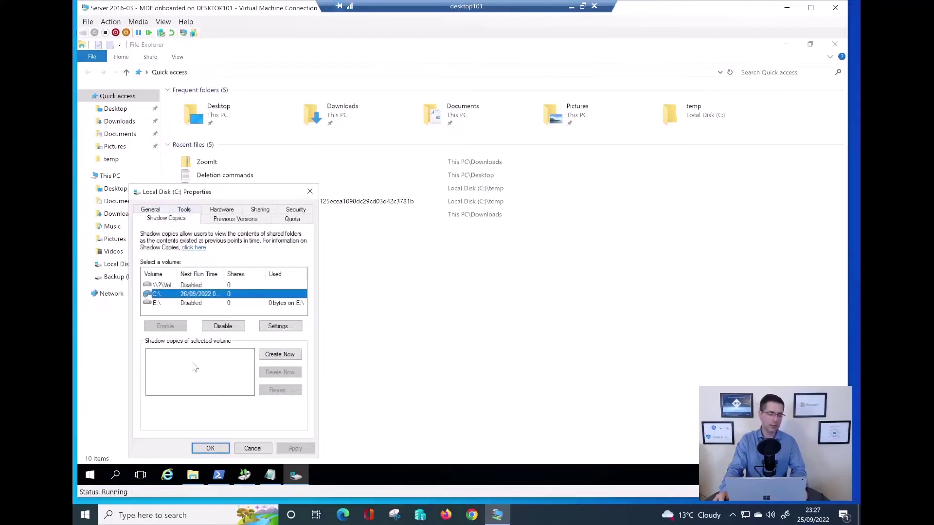
{"action": "left_click", "coordinate": [309, 192]}
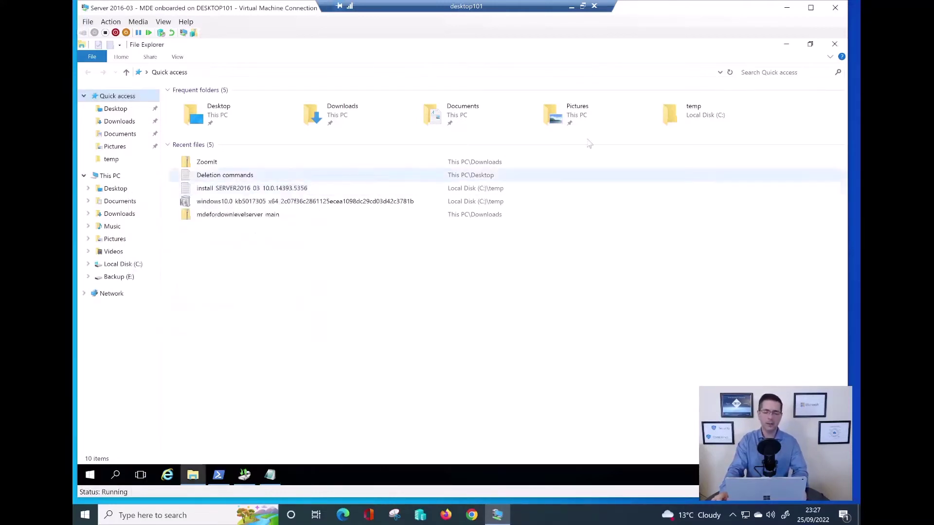
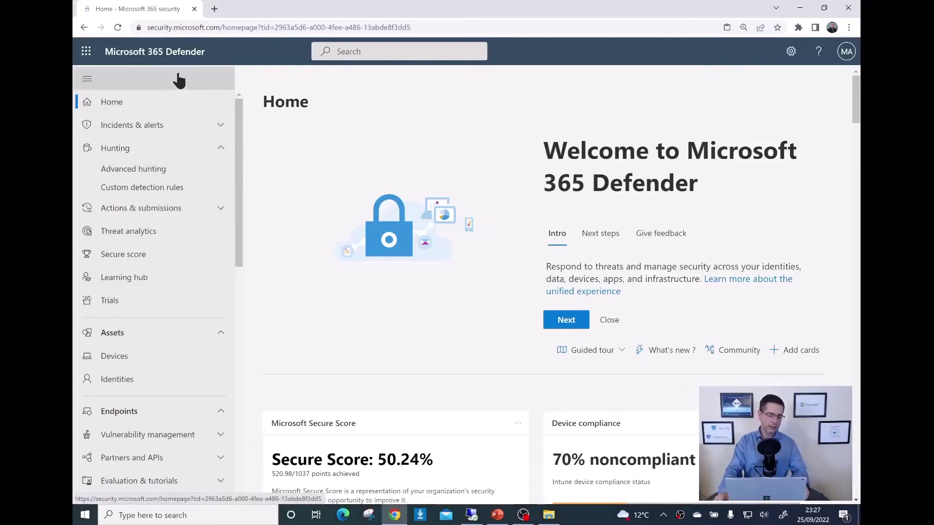
Open Advanced hunting with the saved ransomware queries, showing the Logs deletions query
{"action": "left_click", "coordinate": [168, 27]}
{"action": "left_click", "coordinate": [152, 29]}
{"action": "left_click_drag", "start_coordinate": [147, 28], "coordinate": [303, 30]}
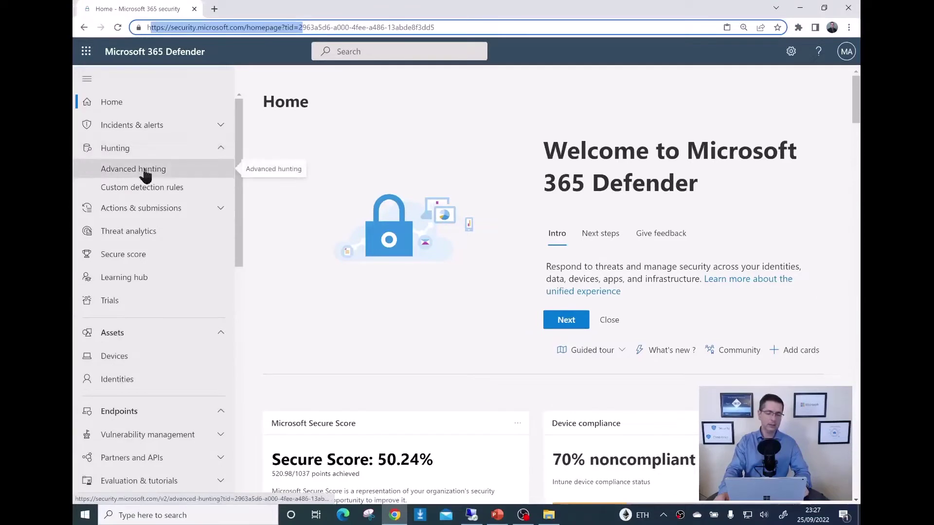
{"action": "left_click", "coordinate": [146, 171]}
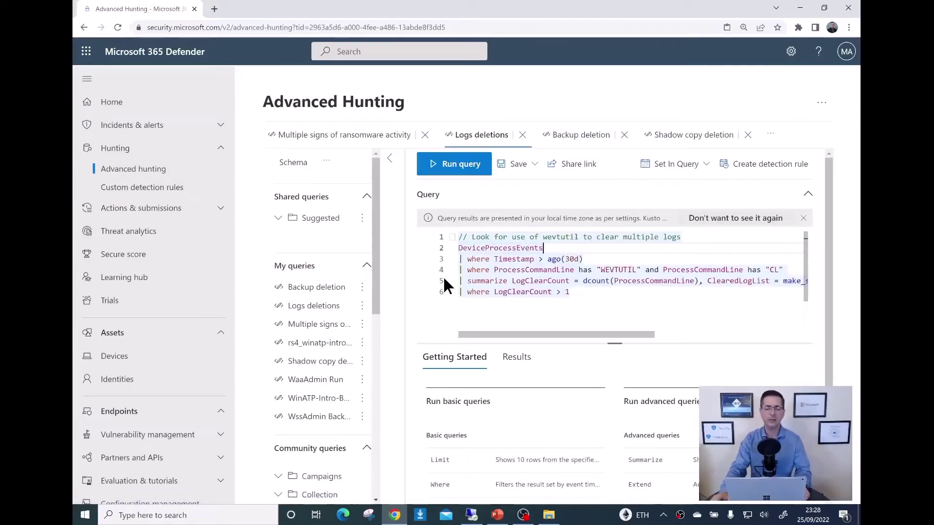
Switch to the Multiple signs of ransomware activity query and review its taskKillCount logic
{"action": "left_click", "coordinate": [313, 140]}
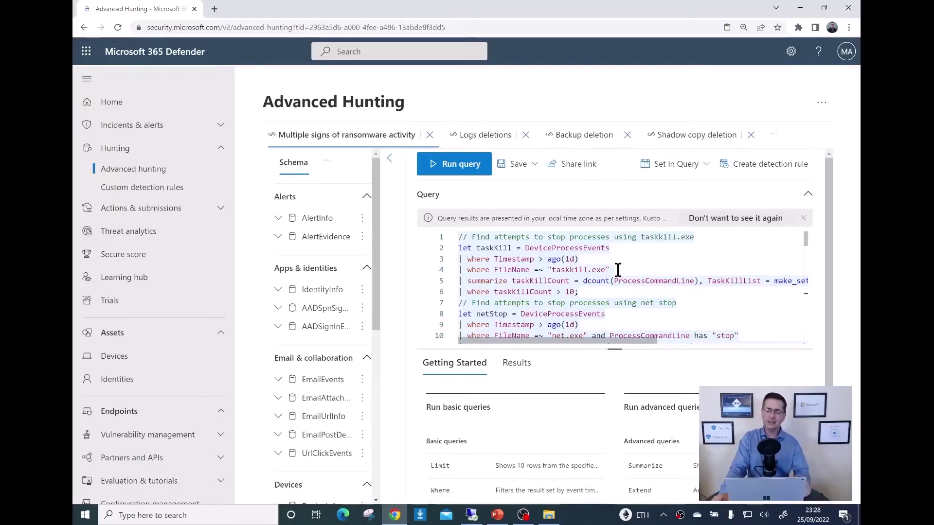
{"action": "double_click", "coordinate": [529, 282]}
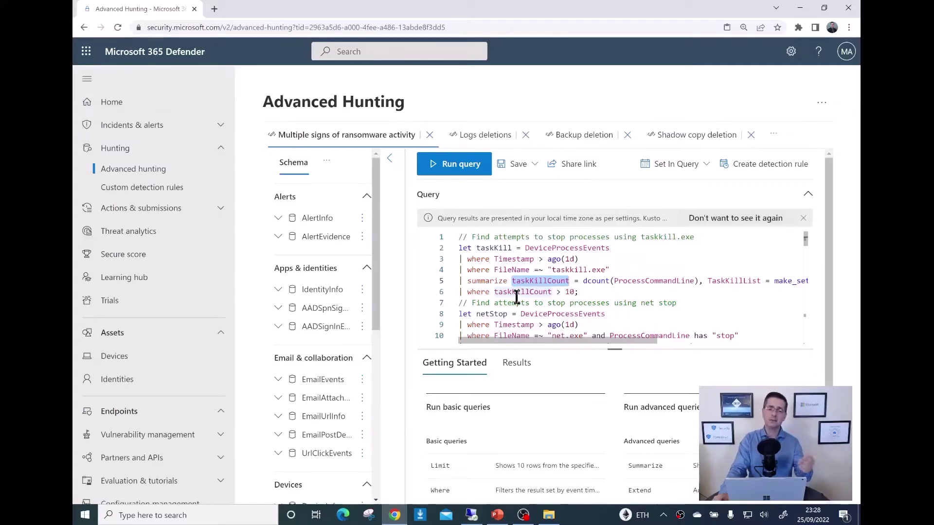
{"action": "scroll", "coordinate": [520, 305], "scroll_direction": "down", "scroll_amount": 4}
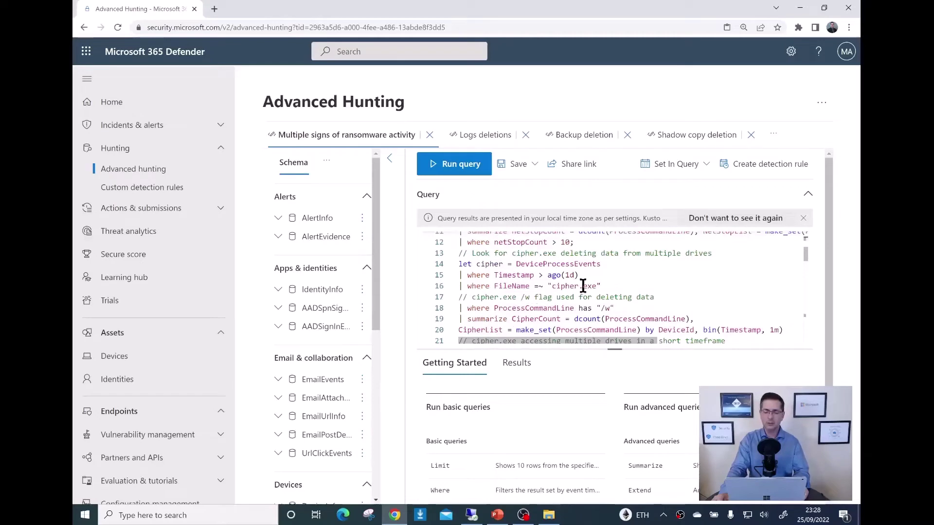
{"action": "scroll", "coordinate": [621, 306], "scroll_direction": "down", "scroll_amount": 5}
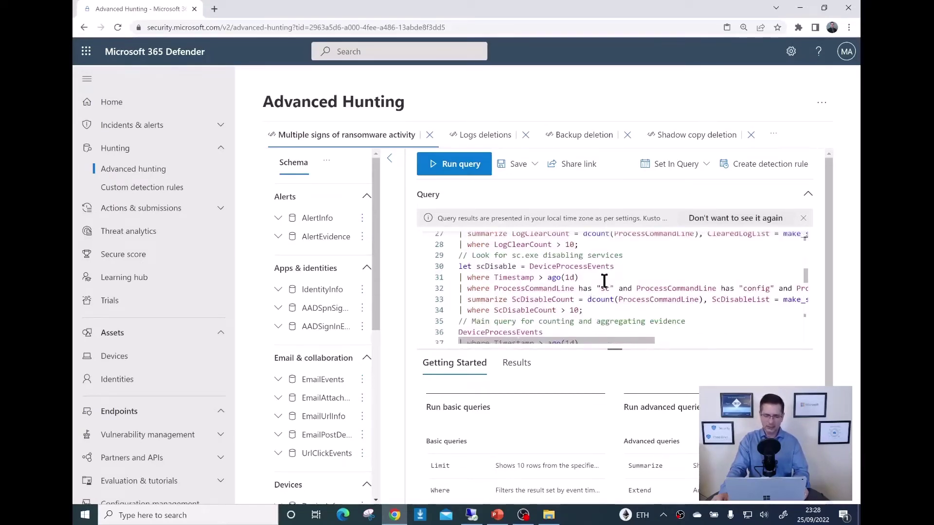
{"action": "scroll", "coordinate": [597, 288], "scroll_direction": "down", "scroll_amount": 4}
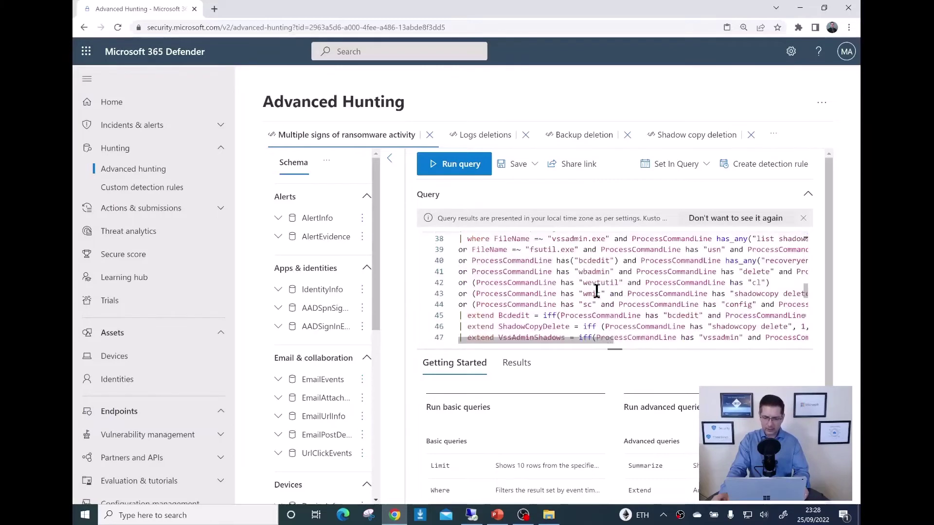
{"action": "scroll", "coordinate": [550, 299], "scroll_direction": "down", "scroll_amount": 2}
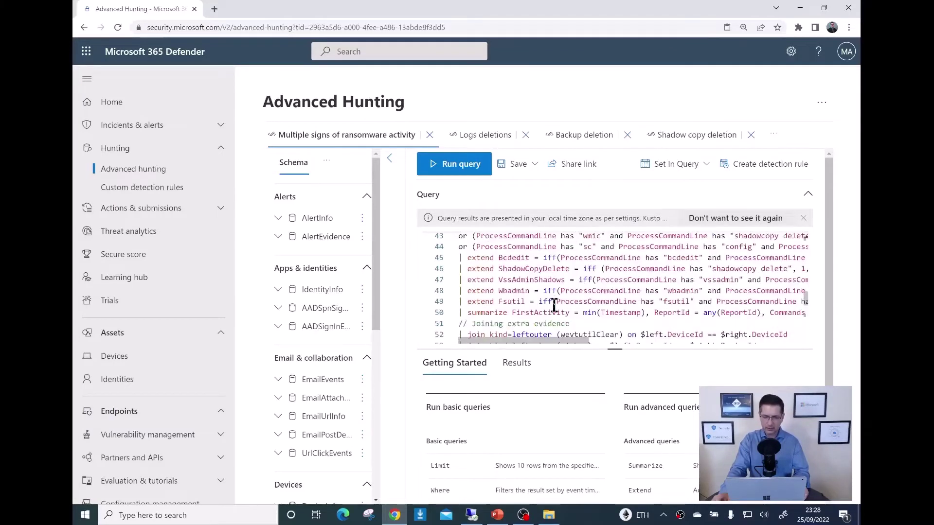
Check the Bcdedit, ShadowCopyDelete and VssAdminShadows columns, then run the query, which returns no results
{"action": "double_click", "coordinate": [510, 260]}
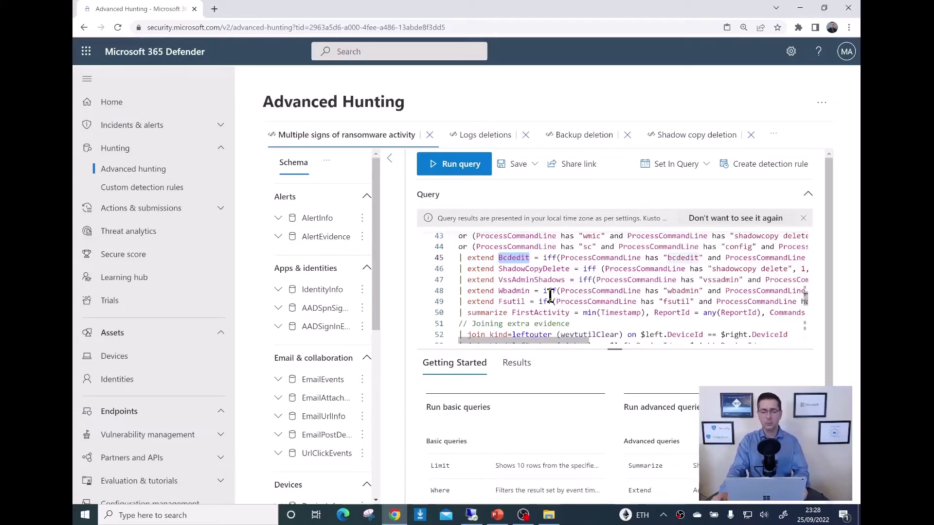
{"action": "left_click_drag", "start_coordinate": [502, 269], "coordinate": [543, 269]}
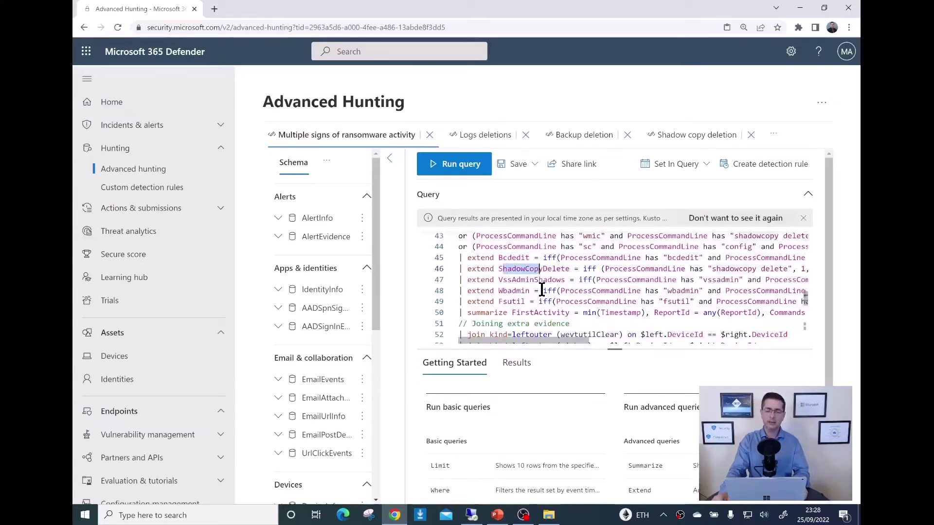
{"action": "left_click_drag", "start_coordinate": [508, 283], "coordinate": [529, 282]}
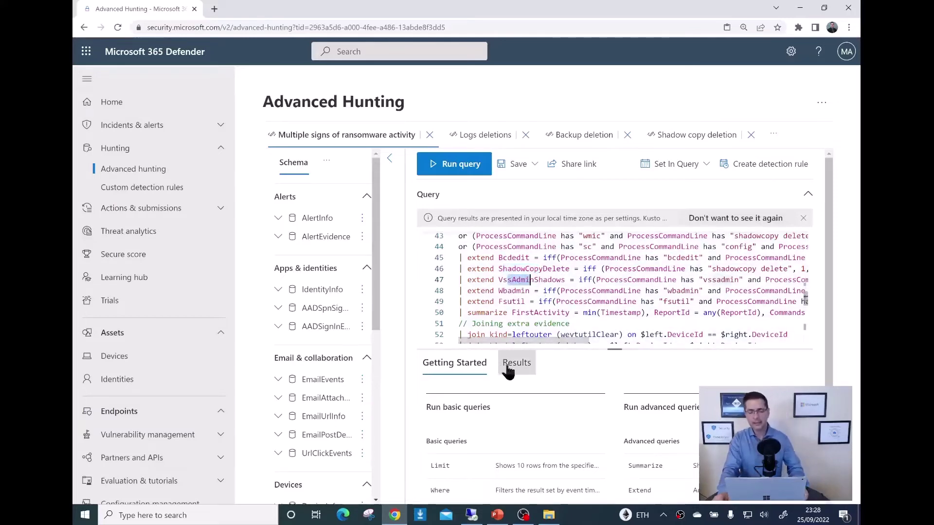
{"action": "left_click", "coordinate": [545, 258]}
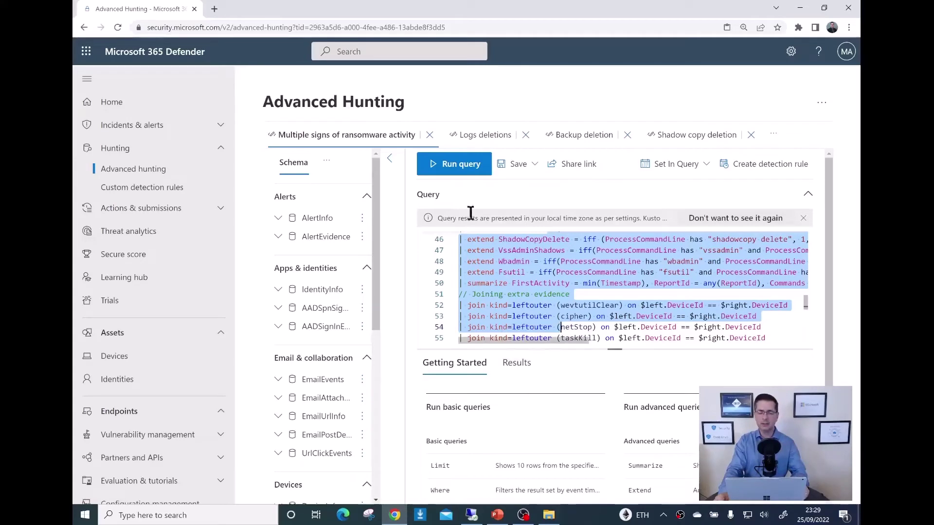
{"action": "left_click", "coordinate": [457, 169]}
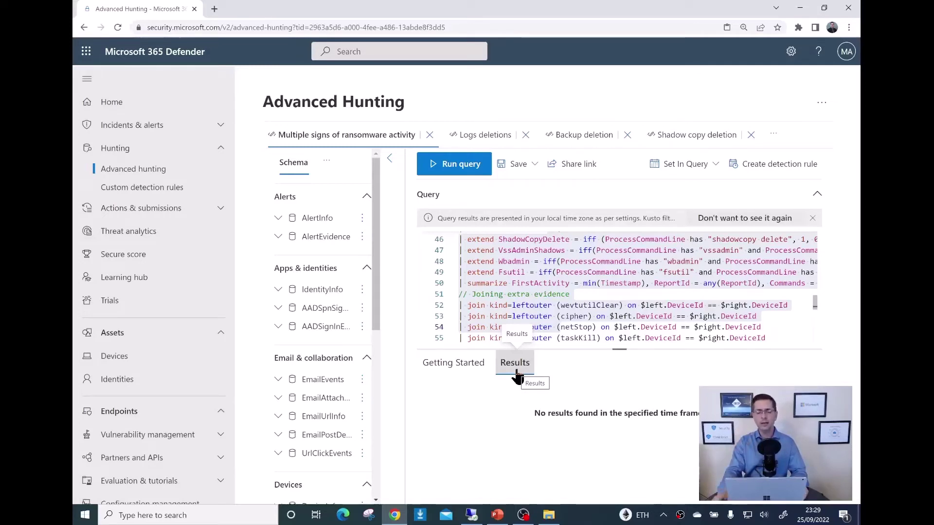
Run the Logs deletions query (ago(30d), WEVTUTIL CL, count > 1), returning 6 records
{"action": "left_click", "coordinate": [480, 140]}
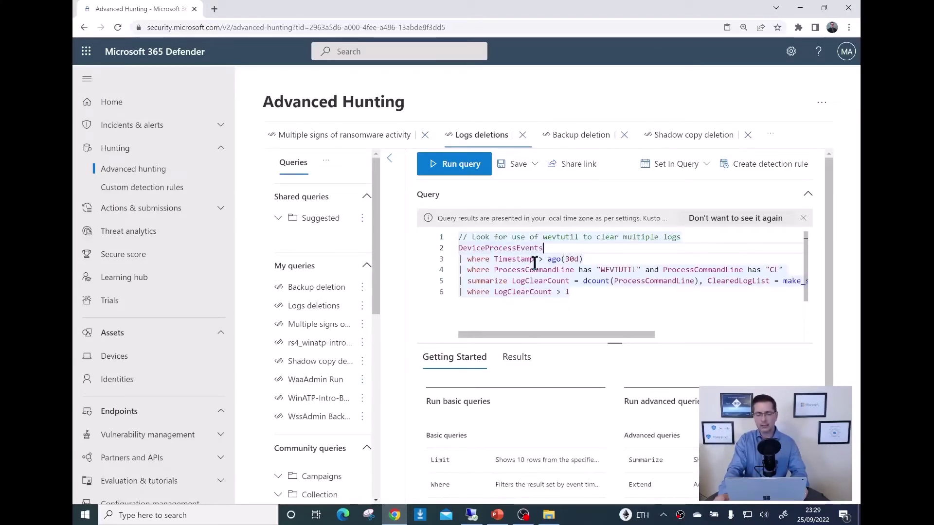
{"action": "left_click_drag", "start_coordinate": [548, 261], "coordinate": [584, 260]}
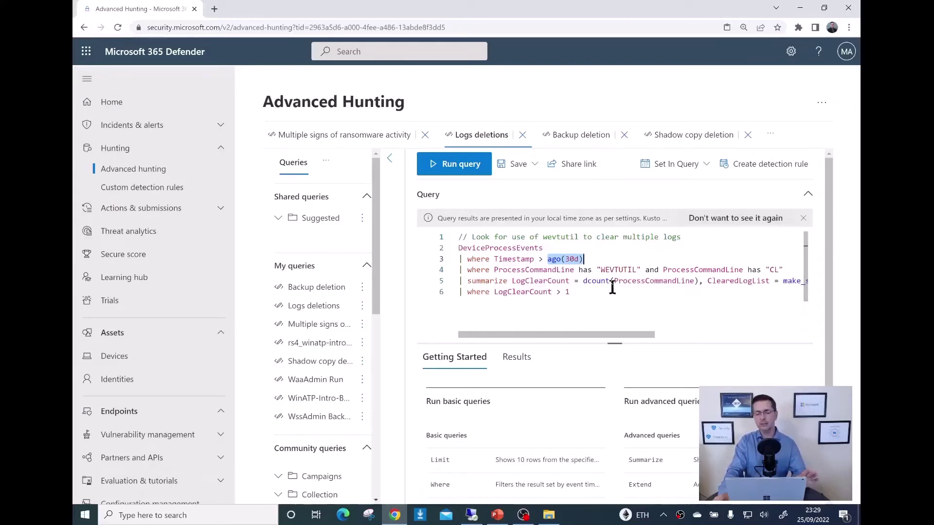
{"action": "double_click", "coordinate": [613, 270]}
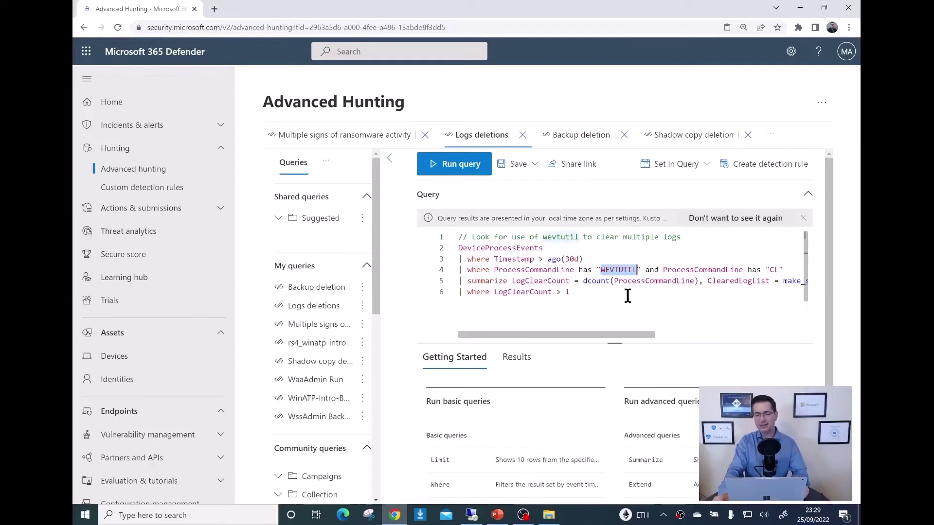
{"action": "double_click", "coordinate": [775, 270]}
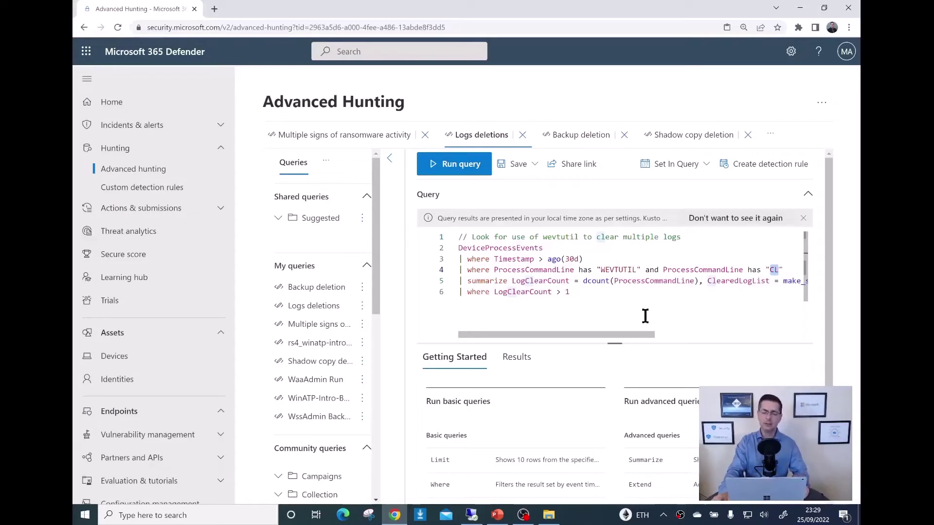
{"action": "left_click_drag", "start_coordinate": [570, 291], "coordinate": [558, 294]}
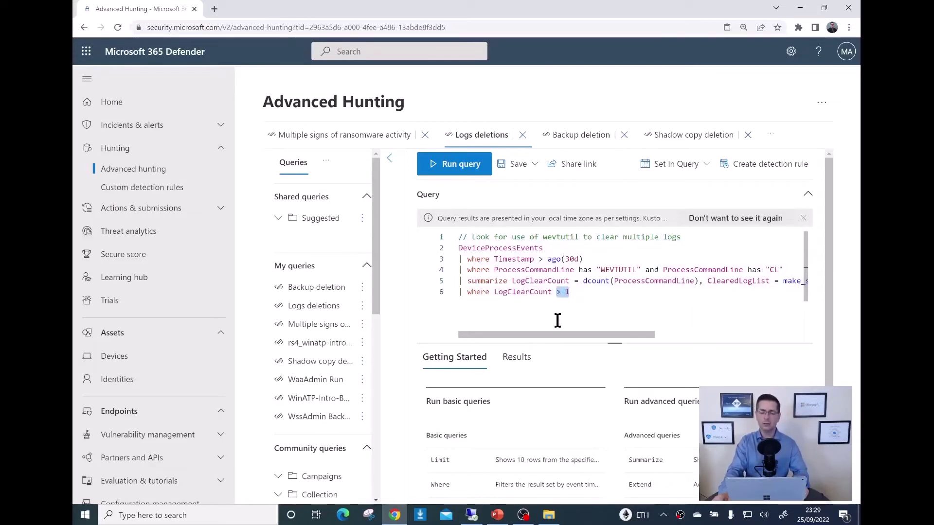
{"action": "left_click", "coordinate": [462, 167]}
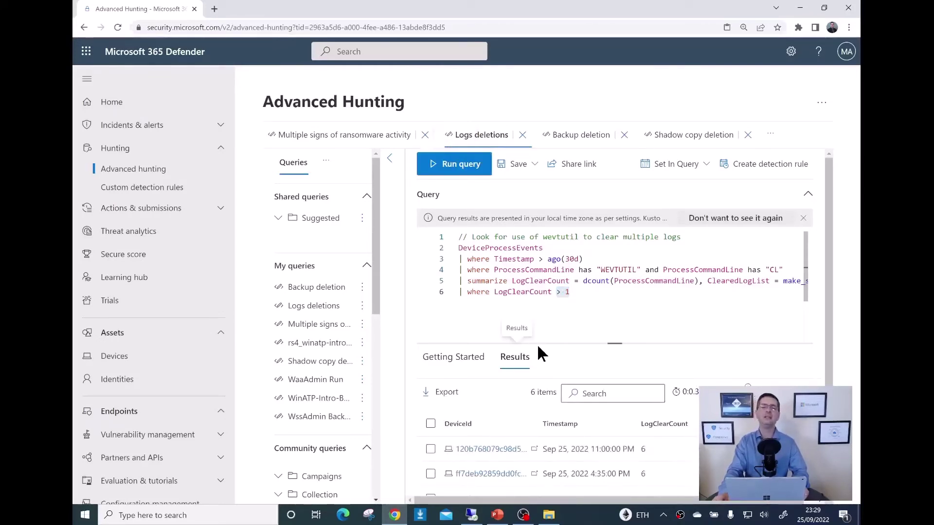
Inspect the first server2019-01 result and check its cleared Security log entry
{"action": "left_click", "coordinate": [647, 451]}
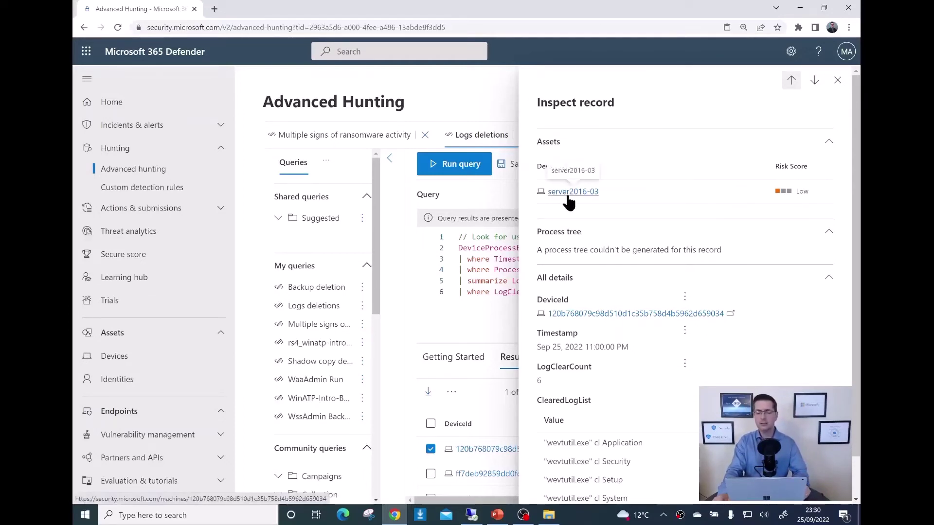
{"action": "scroll", "coordinate": [682, 338], "scroll_direction": "down", "scroll_amount": 1}
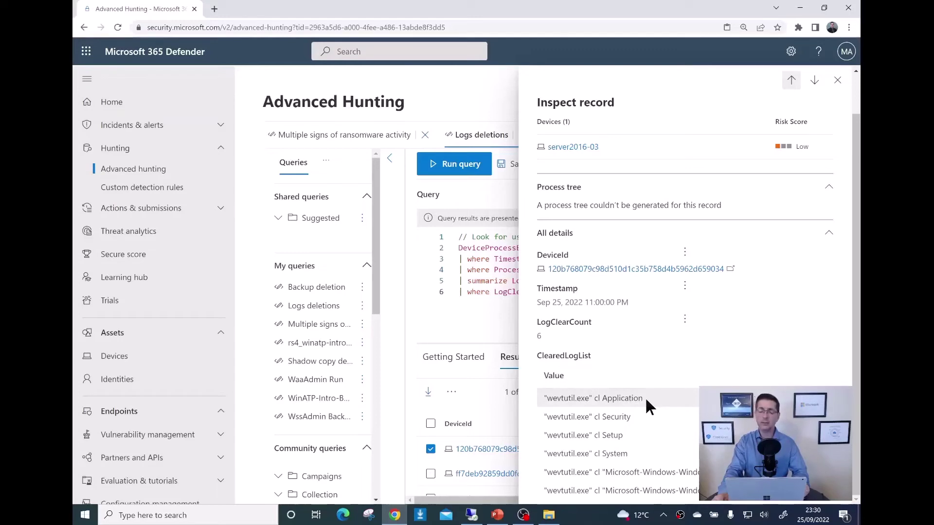
{"action": "double_click", "coordinate": [627, 419]}
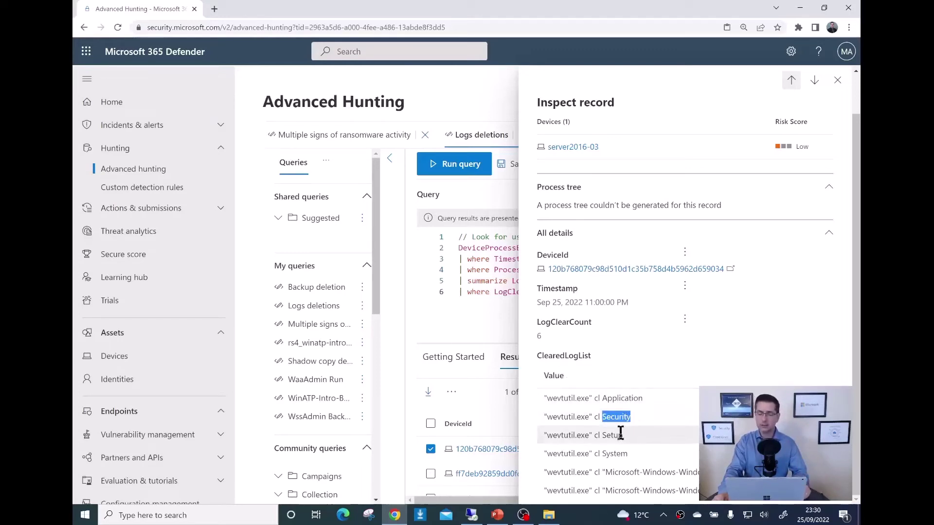
{"action": "left_click", "coordinate": [622, 427]}
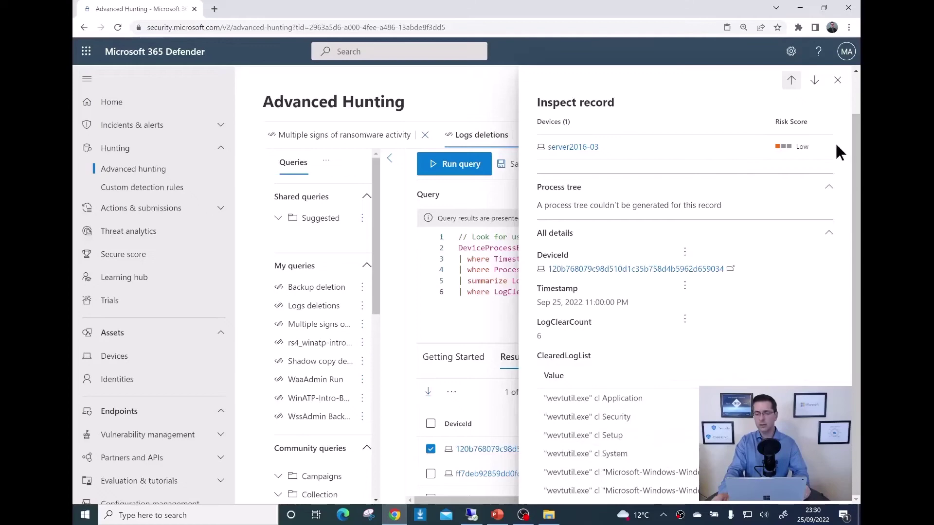
{"action": "left_click", "coordinate": [837, 79]}
Inspect the last result, reviewing its cleared Application, Security, Setup and System logs
{"action": "scroll", "coordinate": [552, 463], "scroll_direction": "down", "scroll_amount": 2}
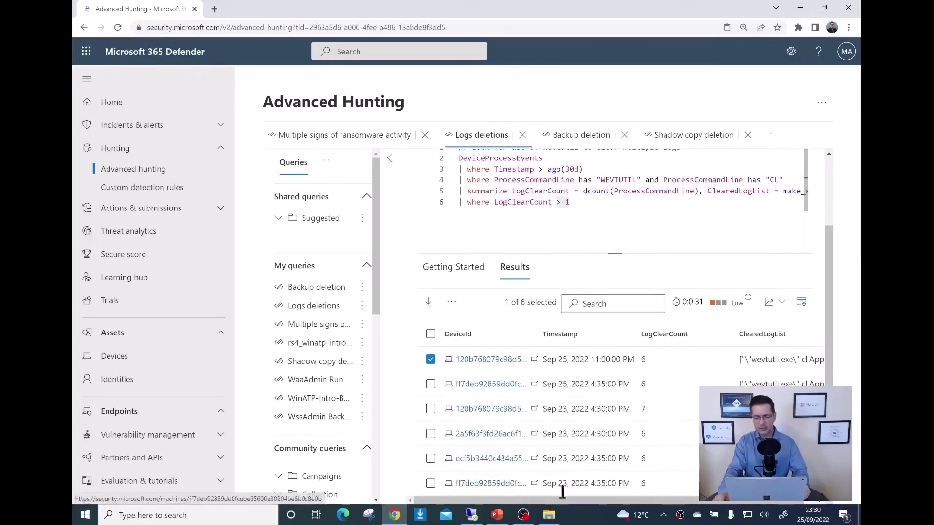
{"action": "left_click", "coordinate": [665, 483]}
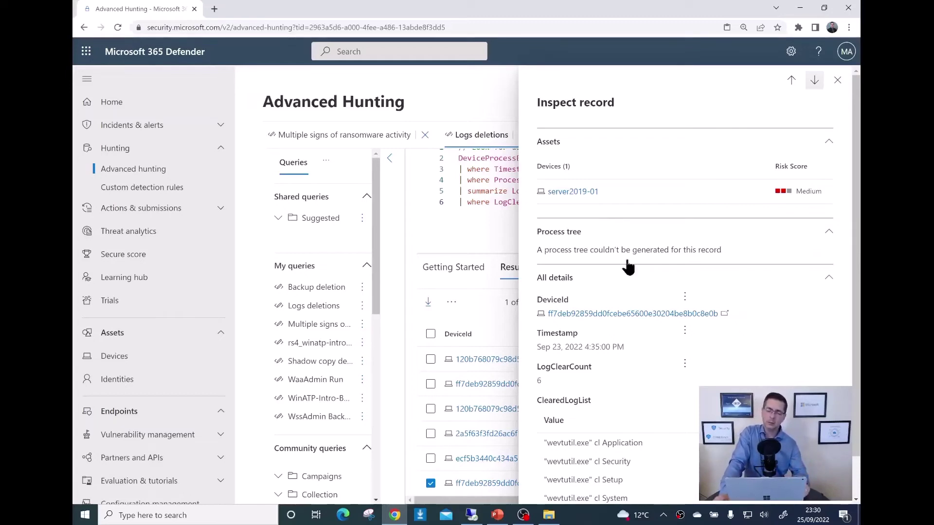
{"action": "scroll", "coordinate": [684, 368], "scroll_direction": "down", "scroll_amount": 1}
{"action": "left_click_drag", "start_coordinate": [599, 399], "coordinate": [609, 454]}
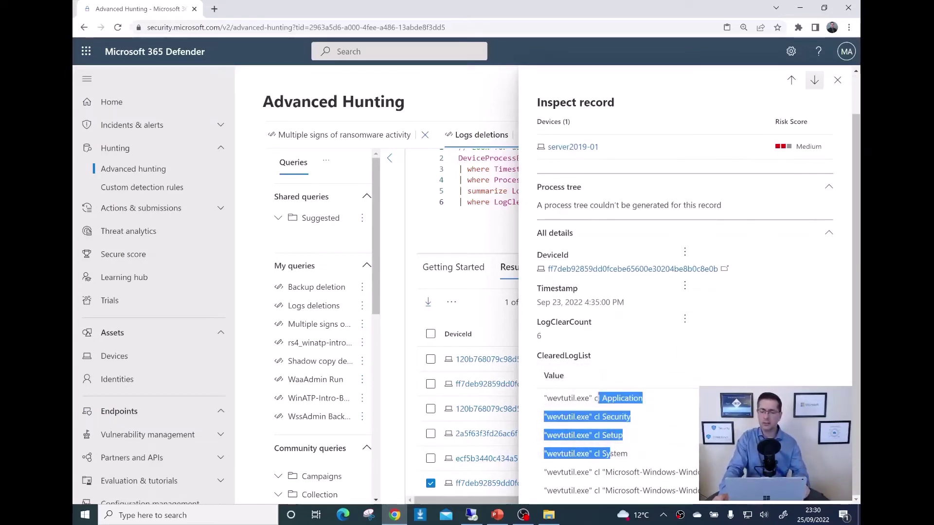
{"action": "left_click", "coordinate": [837, 80]}
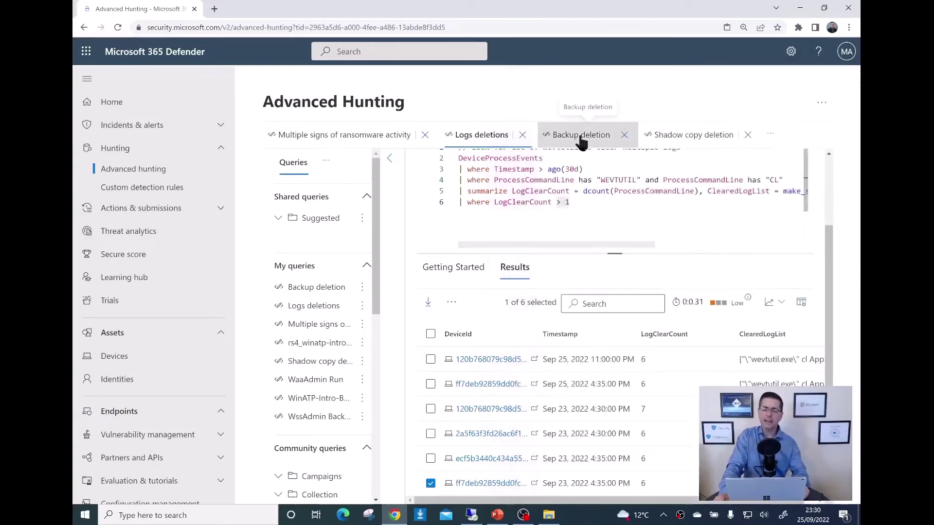
Run the Backup deletion query filtering wbadmin 'delete backup', listing 5 events
{"action": "left_click", "coordinate": [581, 141]}
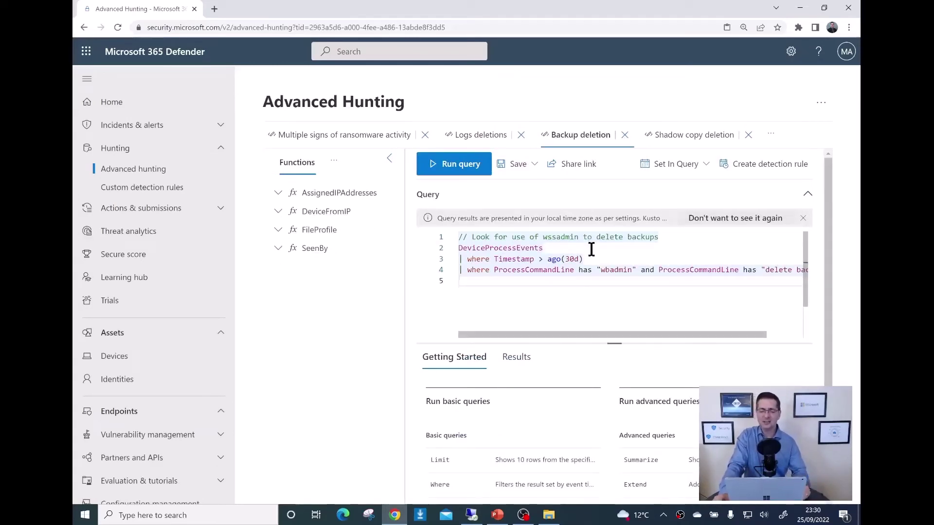
{"action": "double_click", "coordinate": [608, 271]}
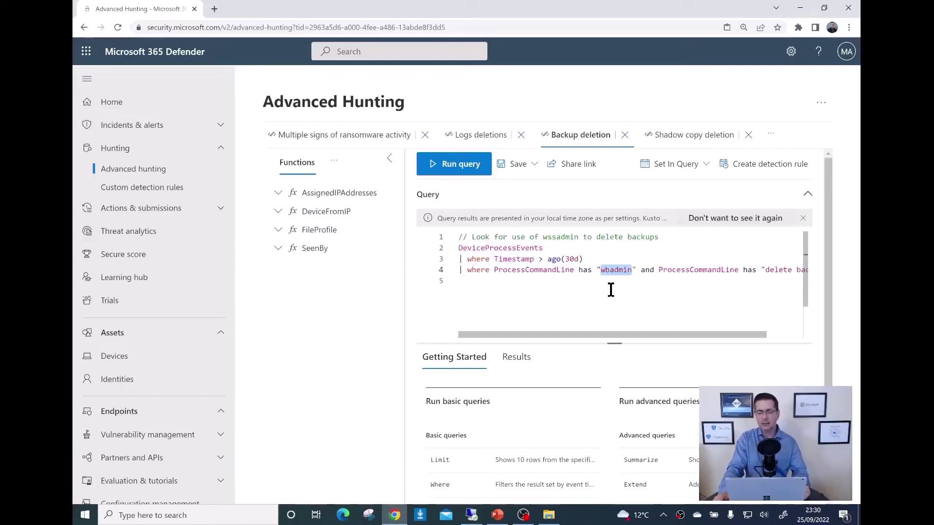
{"action": "left_click_drag", "start_coordinate": [633, 331], "coordinate": [679, 331]}
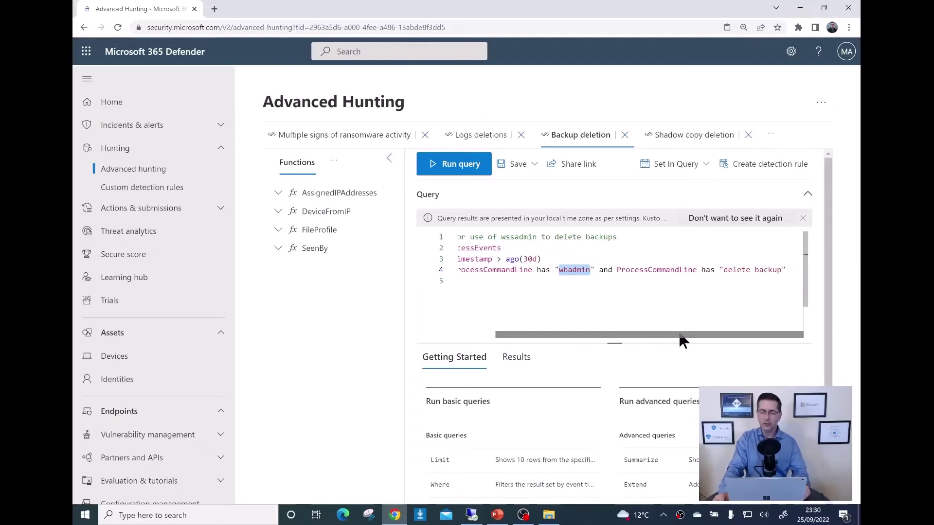
{"action": "left_click_drag", "start_coordinate": [725, 270], "coordinate": [781, 270]}
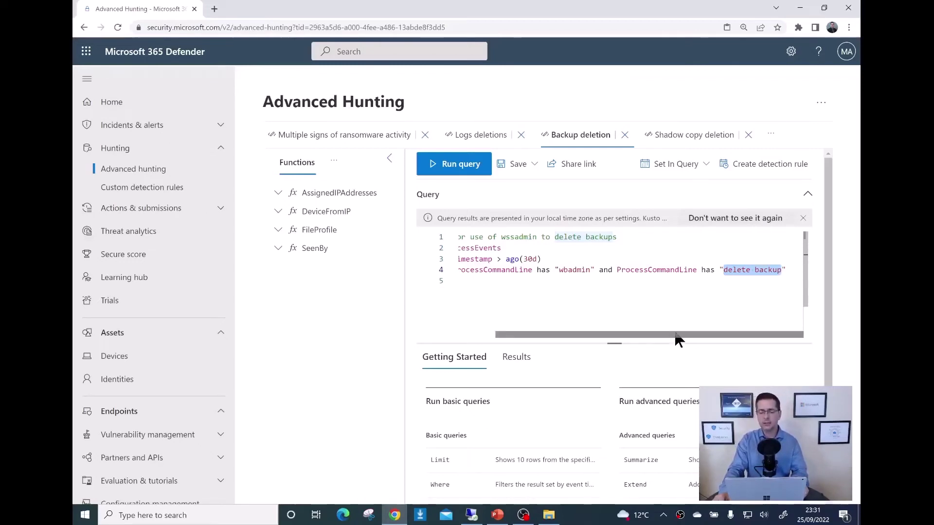
{"action": "left_click_drag", "start_coordinate": [673, 334], "coordinate": [586, 330]}
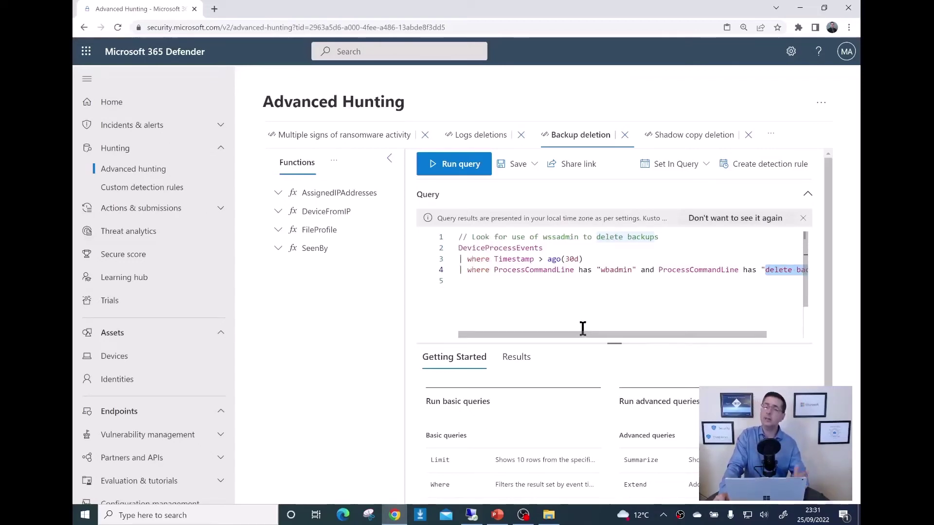
{"action": "left_click", "coordinate": [467, 165]}
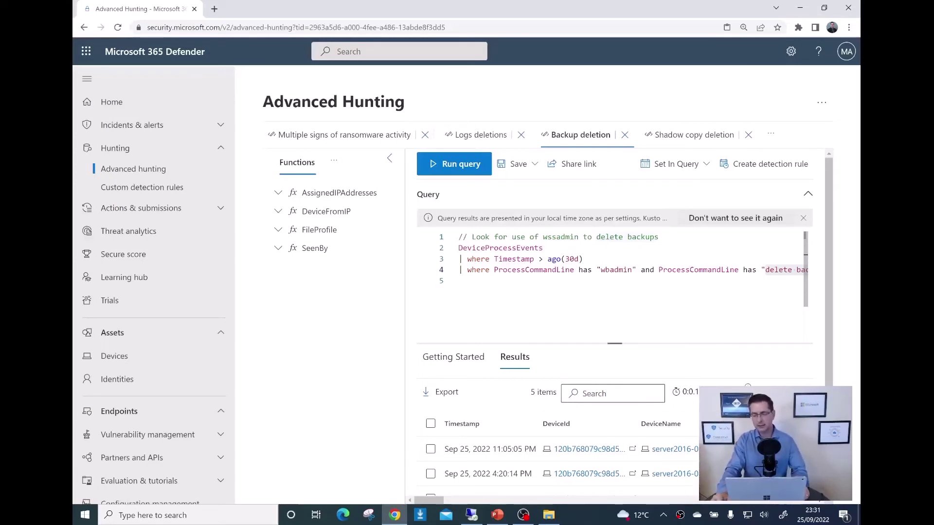
Inspect the first server2016-03 backup-deletion record, confirming the wbadmin.exe delete backup command (process 3620)
{"action": "left_click", "coordinate": [491, 449]}
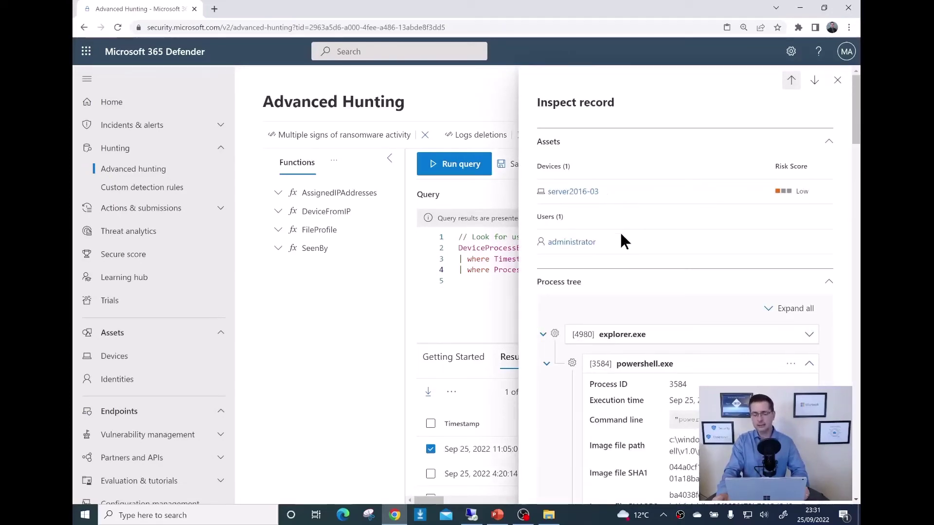
{"action": "scroll", "coordinate": [637, 252], "scroll_direction": "down", "scroll_amount": 2}
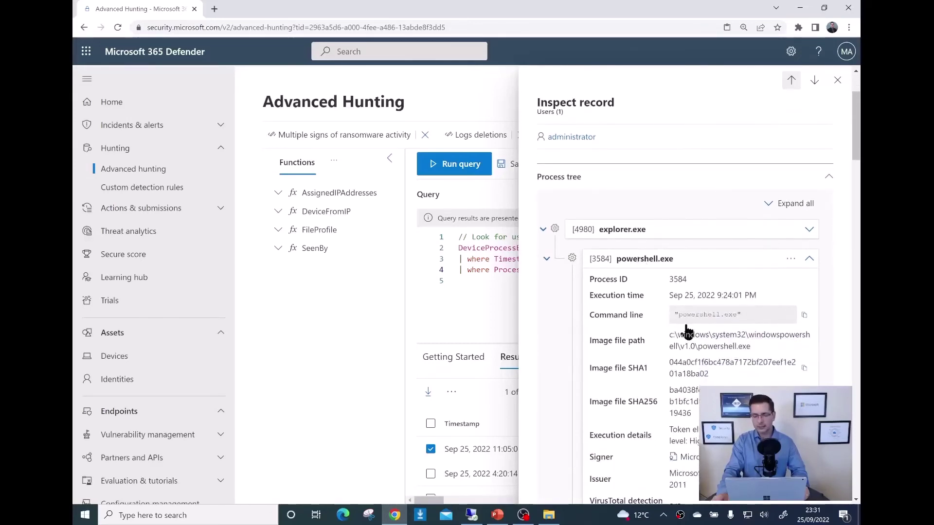
{"action": "scroll", "coordinate": [691, 327], "scroll_direction": "down", "scroll_amount": 6}
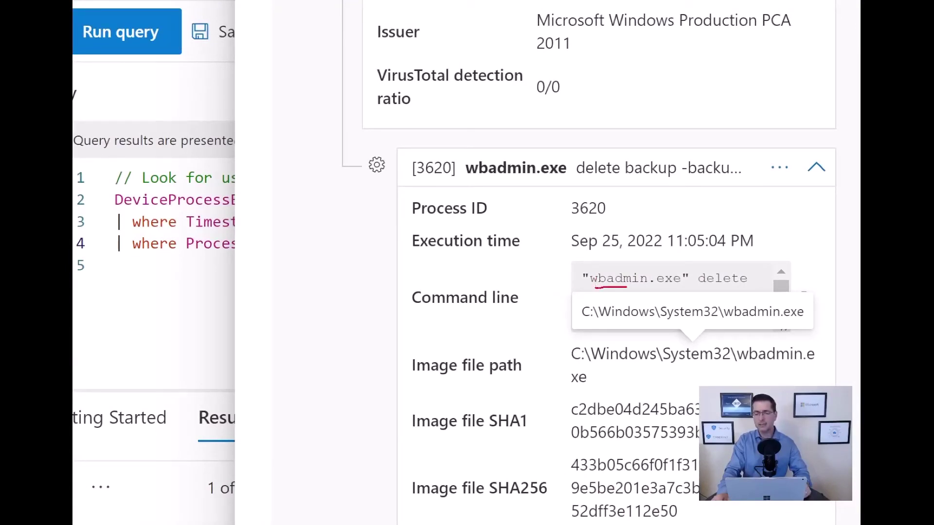
{"action": "left_click_drag", "start_coordinate": [698, 288], "coordinate": [755, 289]}
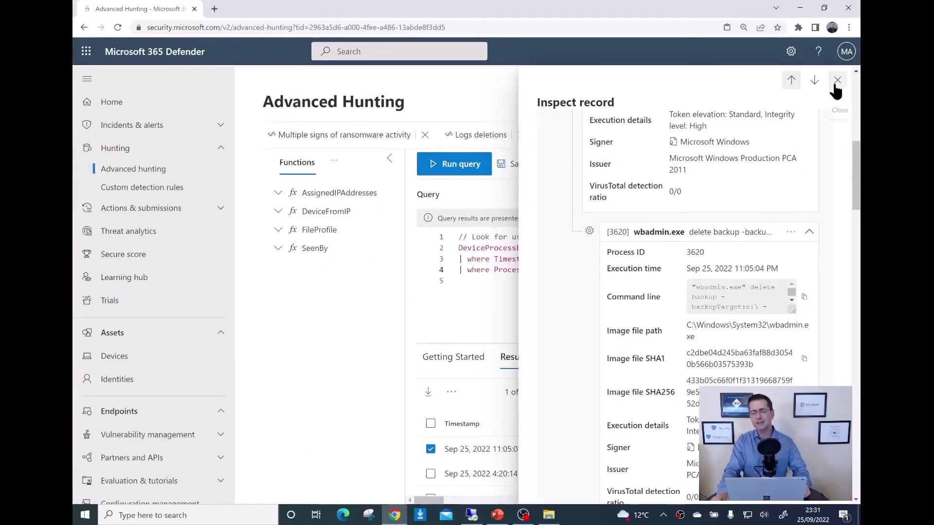
{"action": "left_click", "coordinate": [837, 80]}
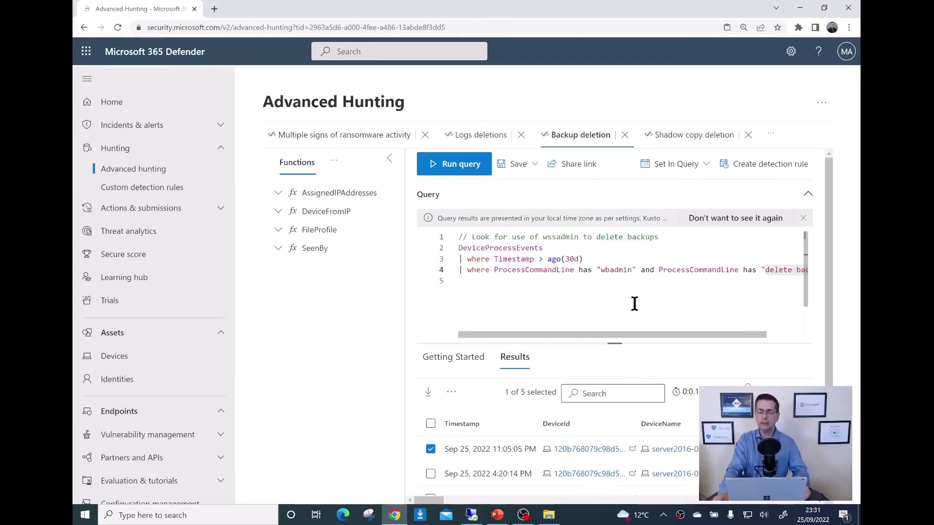
Run the Shadow copy deletion query (ago(30d), vssadmin filter), returning 2 devices
{"action": "left_click", "coordinate": [674, 141]}
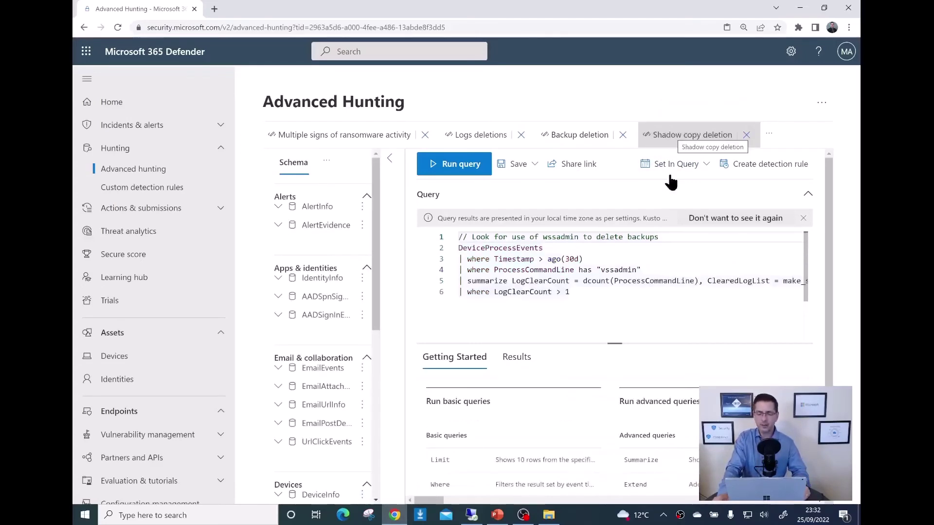
{"action": "left_click", "coordinate": [583, 259]}
{"action": "left_click_drag", "start_coordinate": [579, 258], "coordinate": [548, 257]}
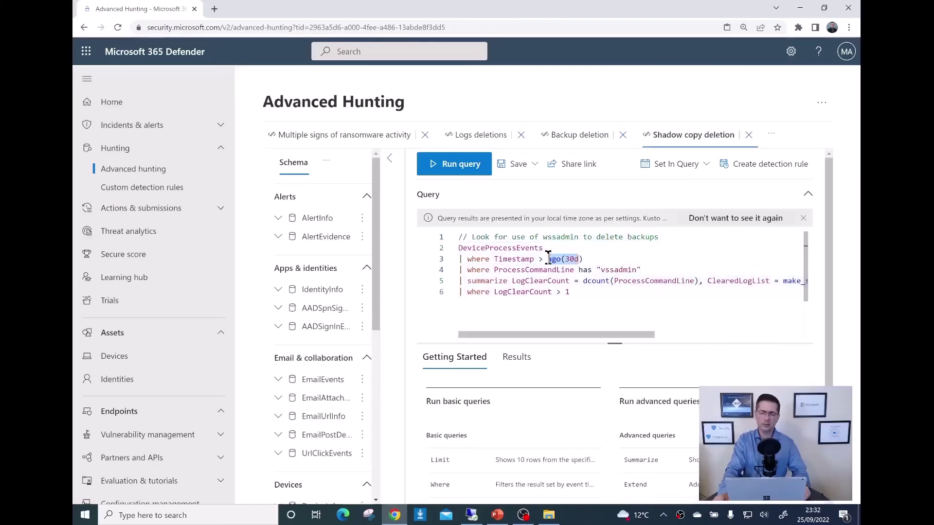
{"action": "double_click", "coordinate": [612, 270]}
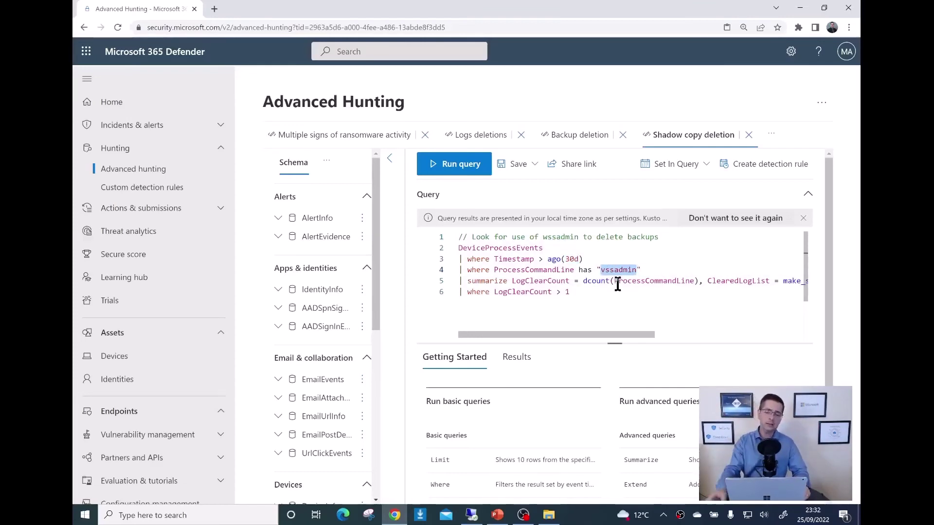
{"action": "left_click", "coordinate": [468, 167]}
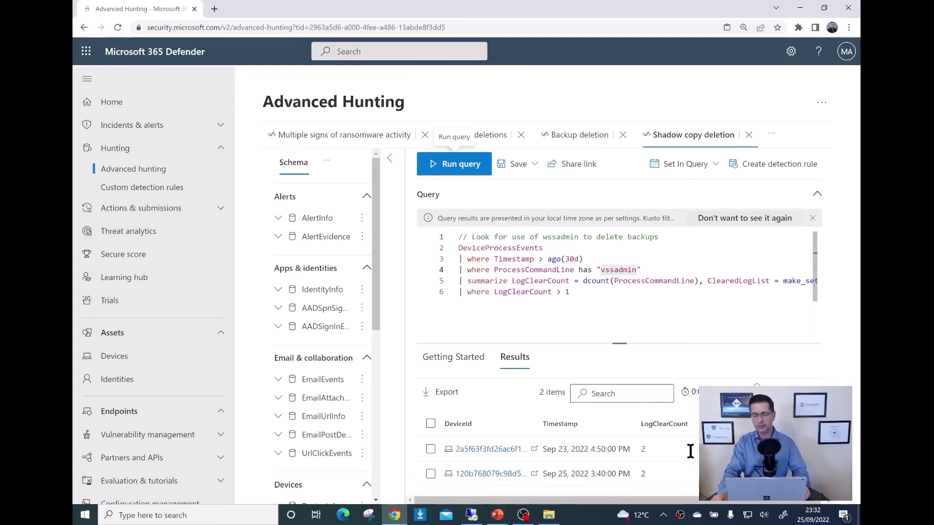
Inspect the server2012-02 record showing two vssadmin.exe delete shadows /For=c: commands
{"action": "left_click", "coordinate": [692, 450]}
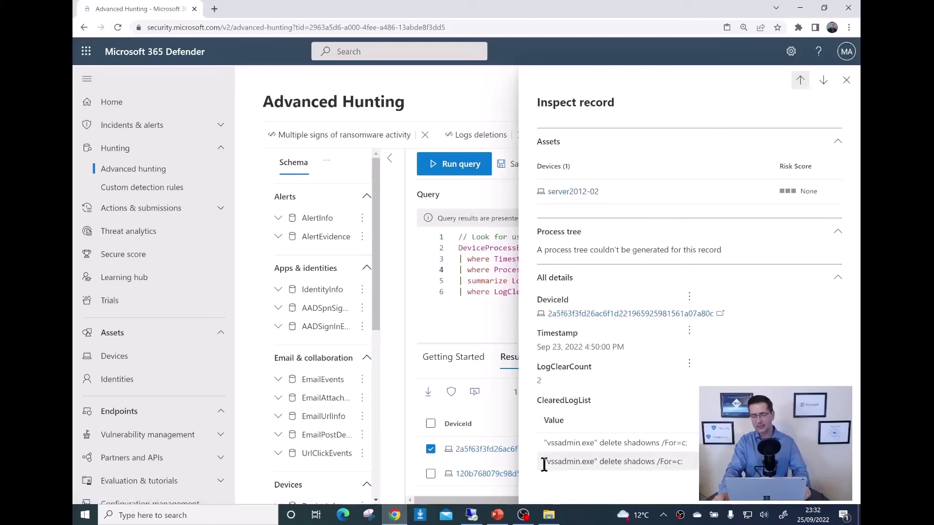
{"action": "left_click_drag", "start_coordinate": [544, 443], "coordinate": [594, 440]}
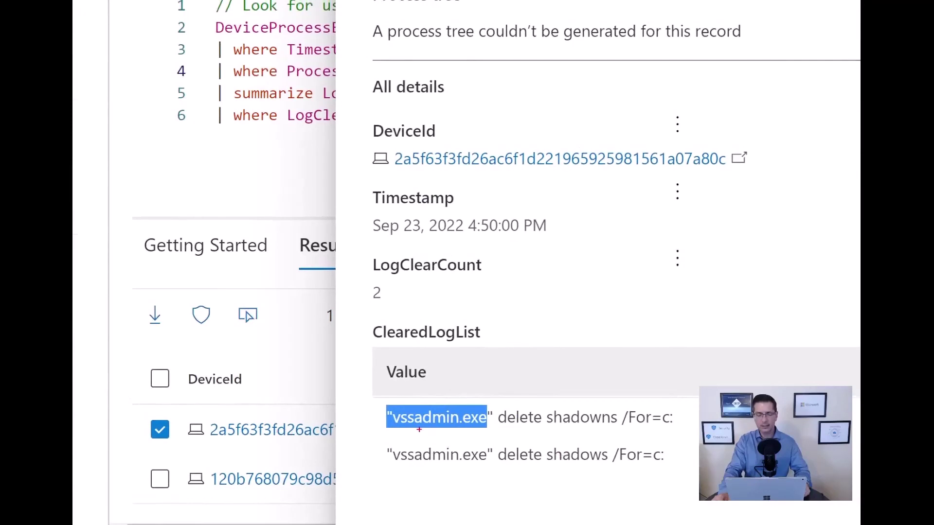
{"action": "mouse_move", "coordinate": [393, 430]}
{"action": "left_mouse_down"}
{"action": "mouse_move", "coordinate": [482, 438]}
{"action": "mouse_move", "coordinate": [648, 430]}
{"action": "mouse_move", "coordinate": [682, 440]}
{"action": "left_mouse_up"}
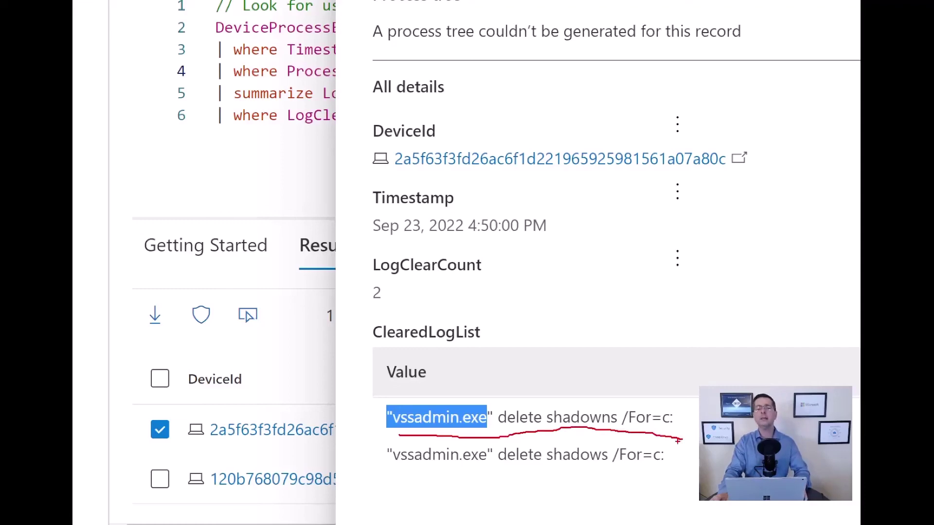
{"action": "key", "text": "Escape"}
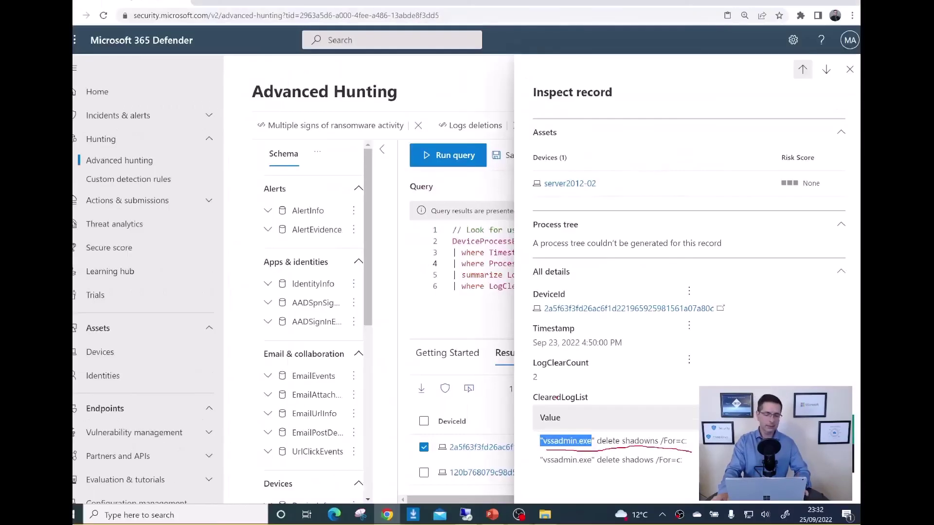
{"action": "left_click", "coordinate": [846, 80]}
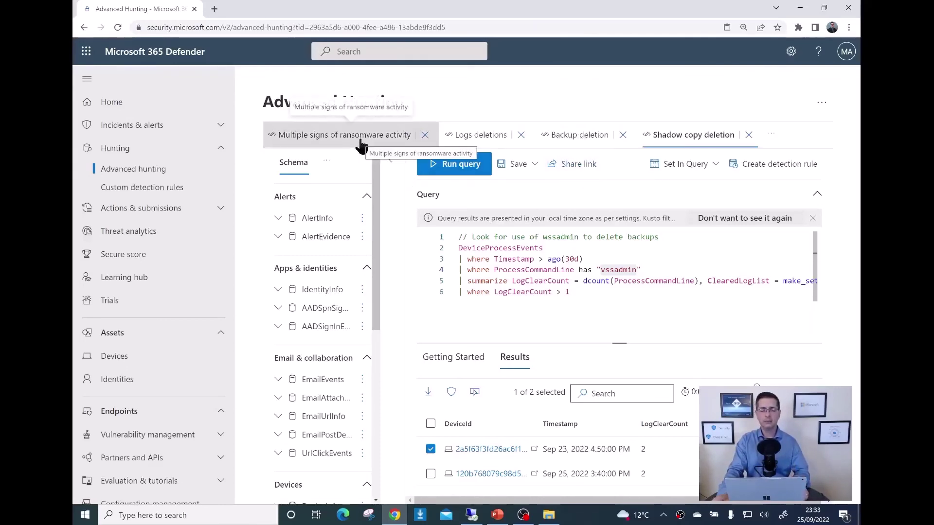
Return to the Multiple signs of ransomware activity query and review its taskkill filter on lines 3–6
{"action": "left_click", "coordinate": [330, 143]}
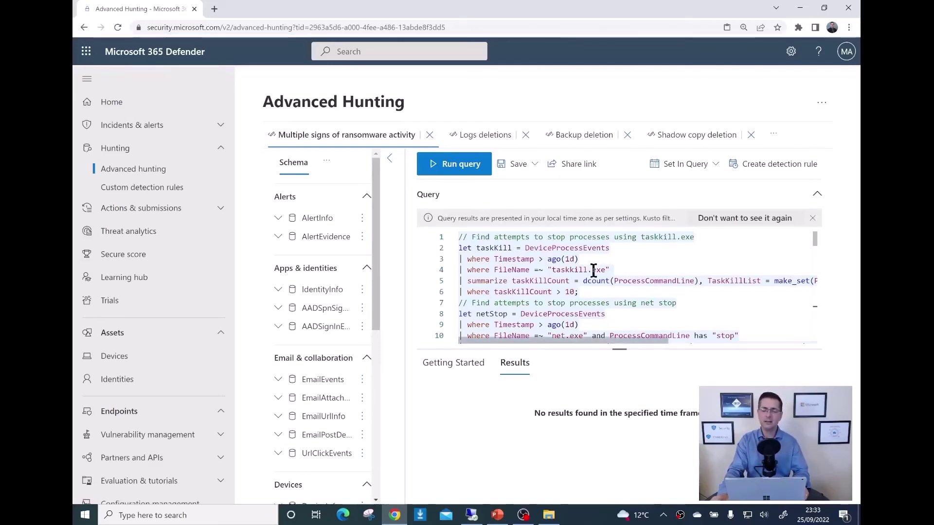
{"action": "left_click_drag", "start_coordinate": [602, 291], "coordinate": [477, 259]}
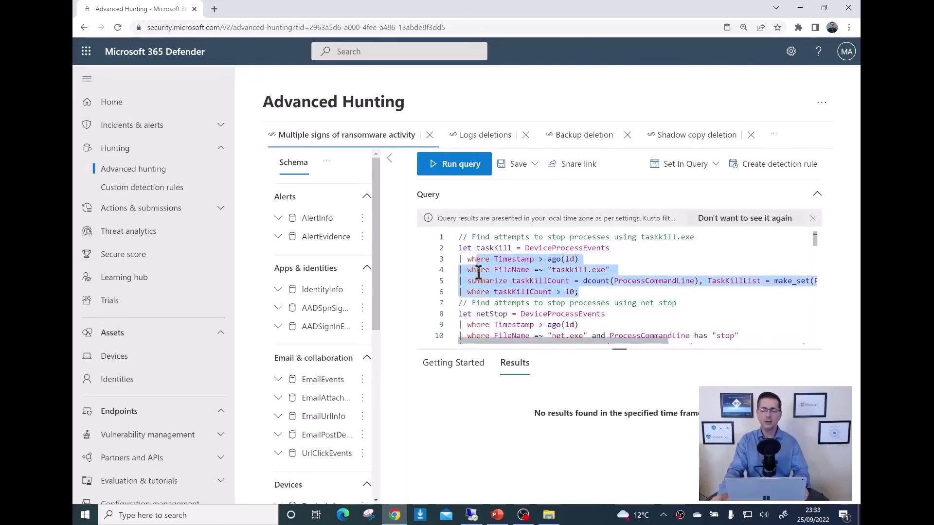